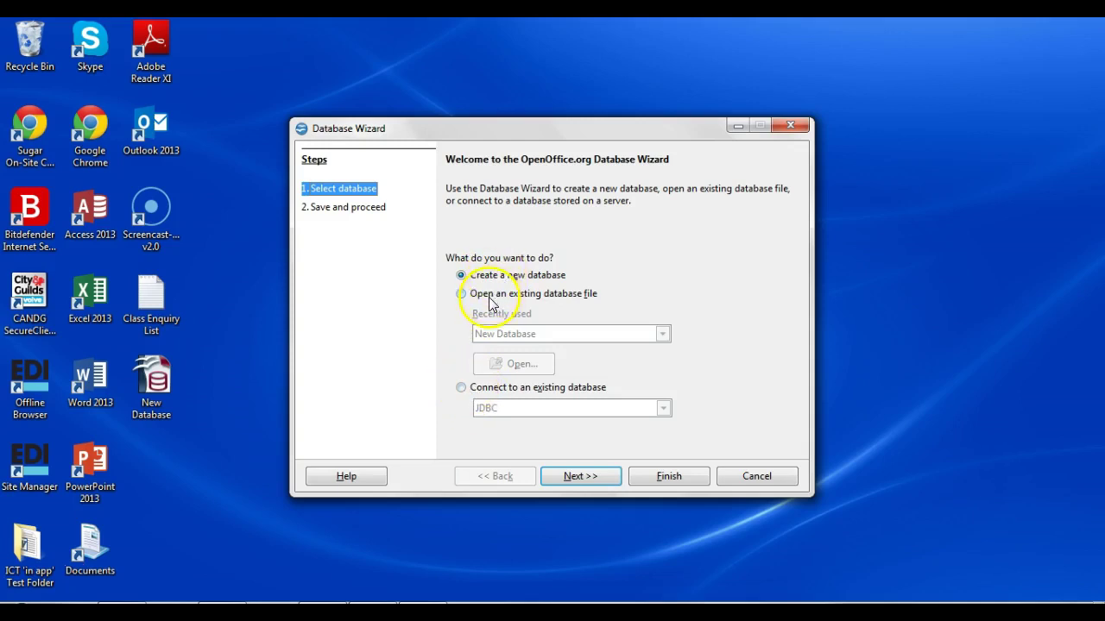
Set the new database to connect to an existing Text database and continue to the text-file setup.
left_click(464, 390)
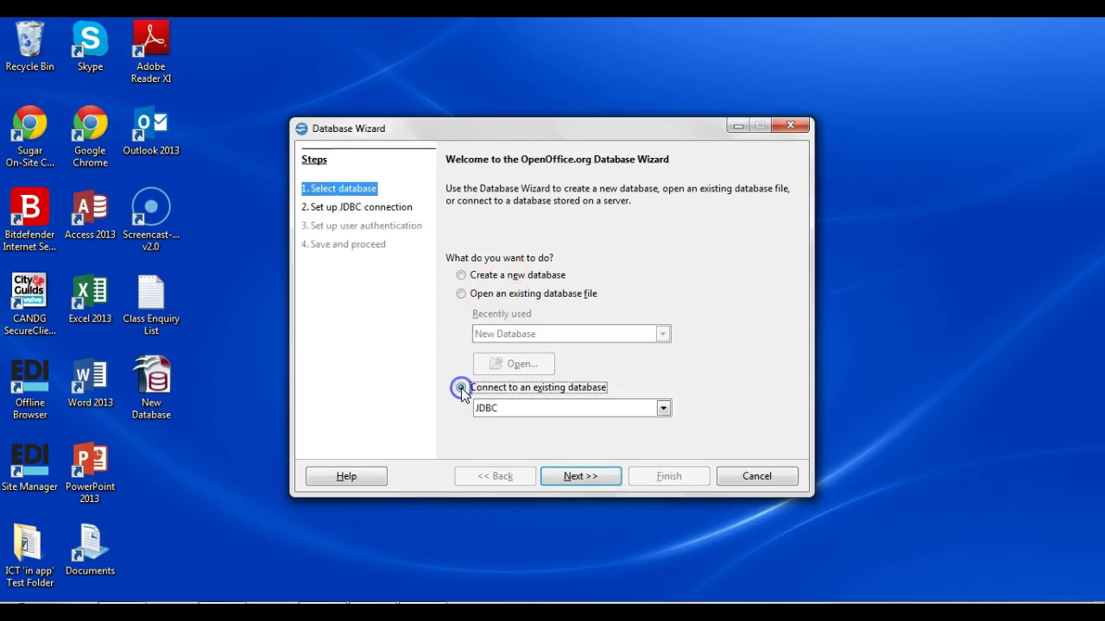
left_click(647, 410)
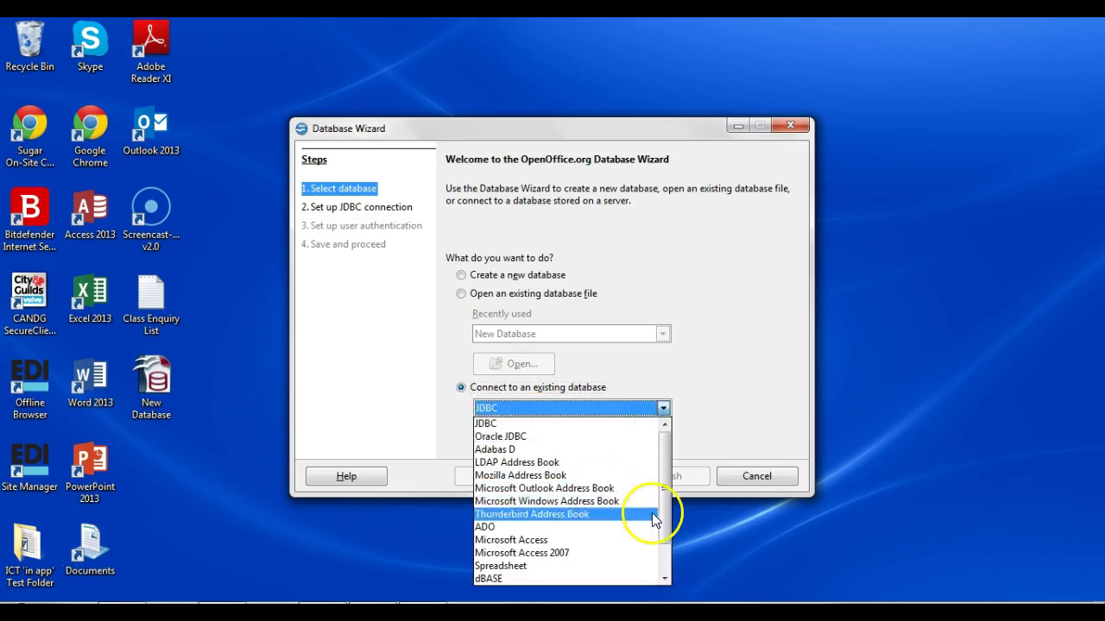
left_click_drag(665, 496, 661, 513)
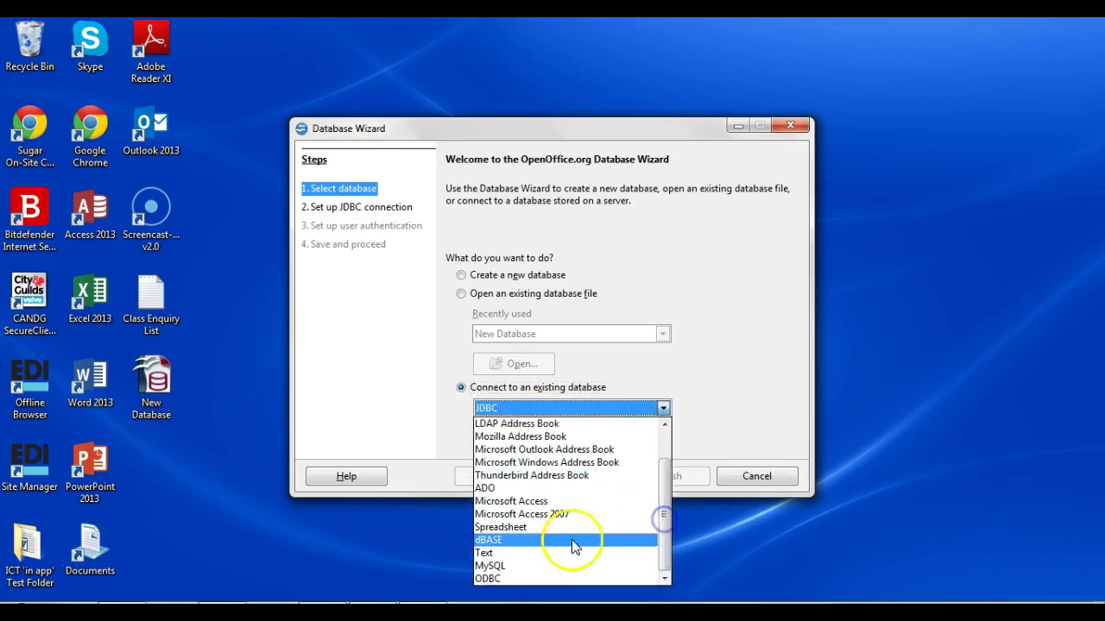
left_click(523, 552)
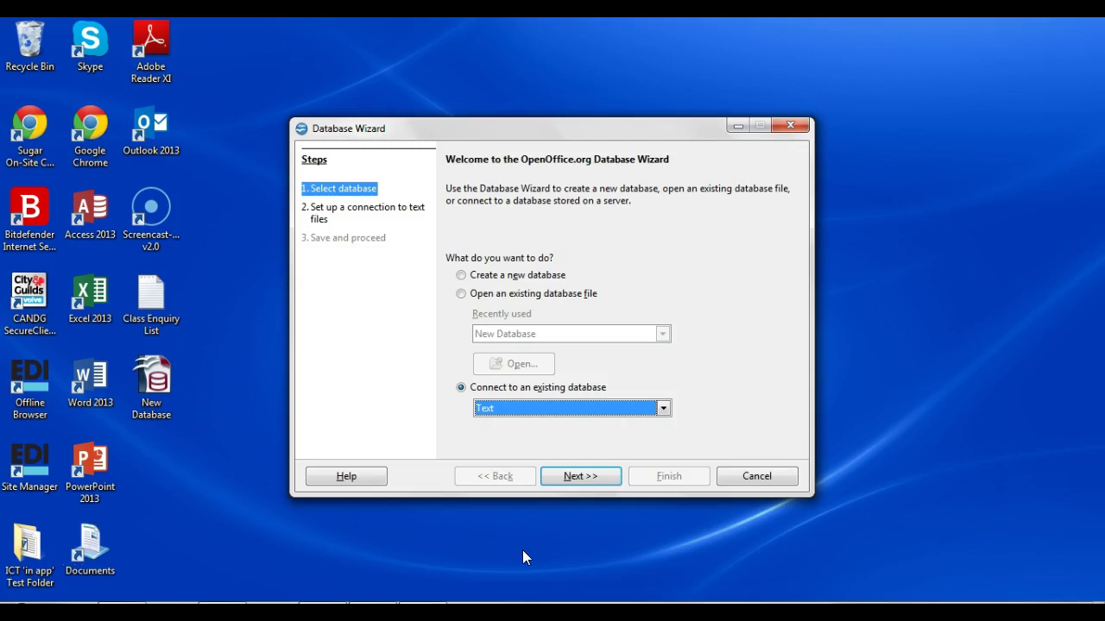
left_click(580, 477)
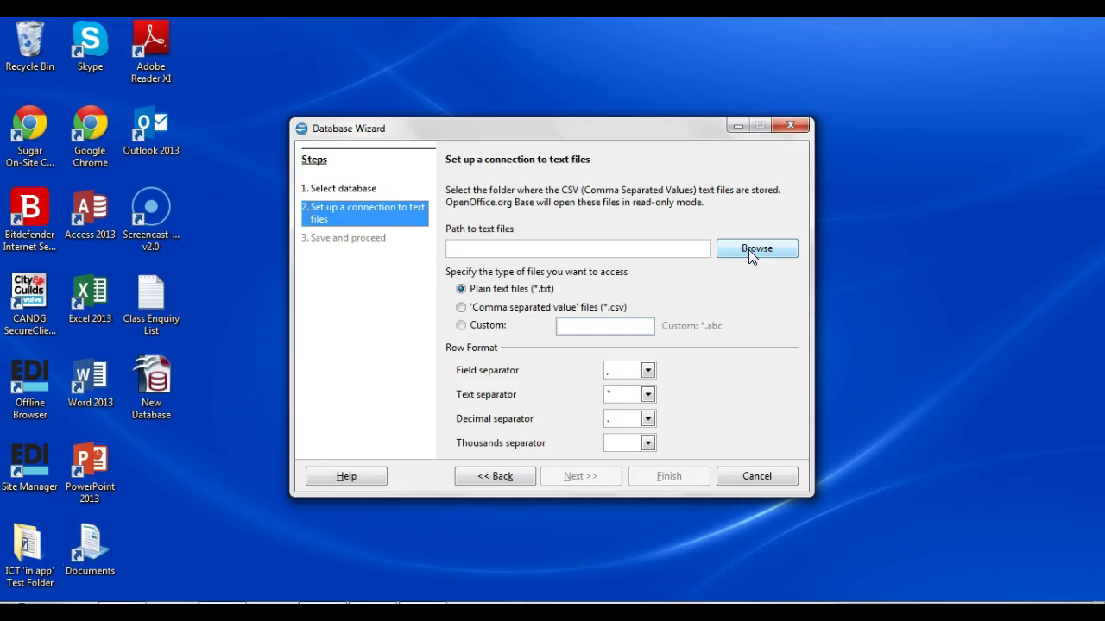
Select the Class Enquiry List file on the desktop as the text-file source.
left_click(152, 315)
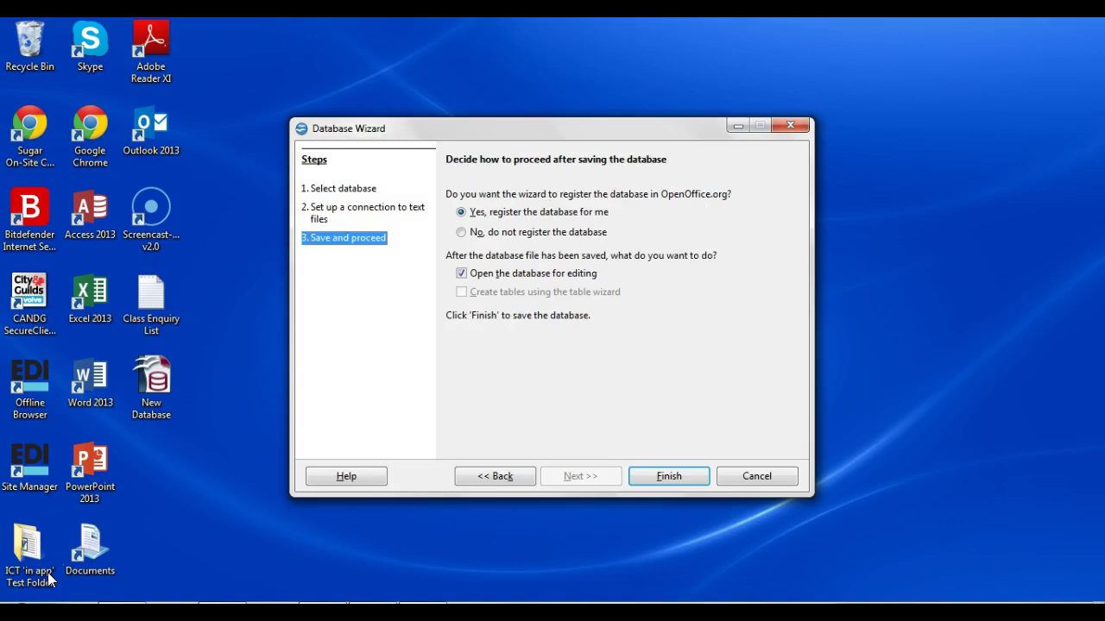
Finish the wizard without registering the database, saving it as Class.odb.
left_click(462, 234)
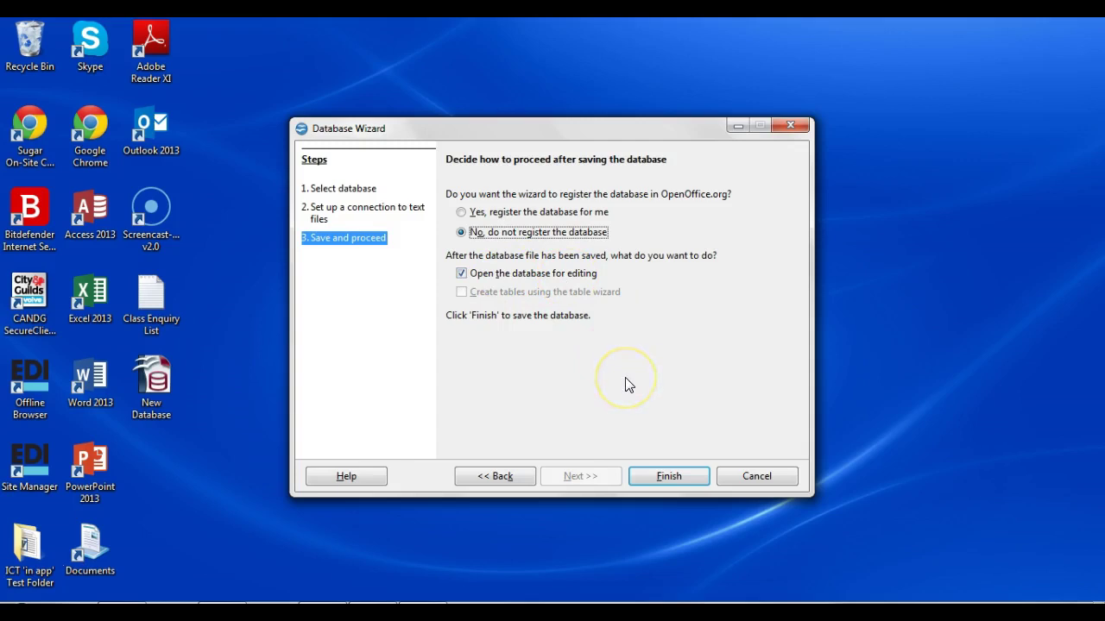
left_click(666, 472)
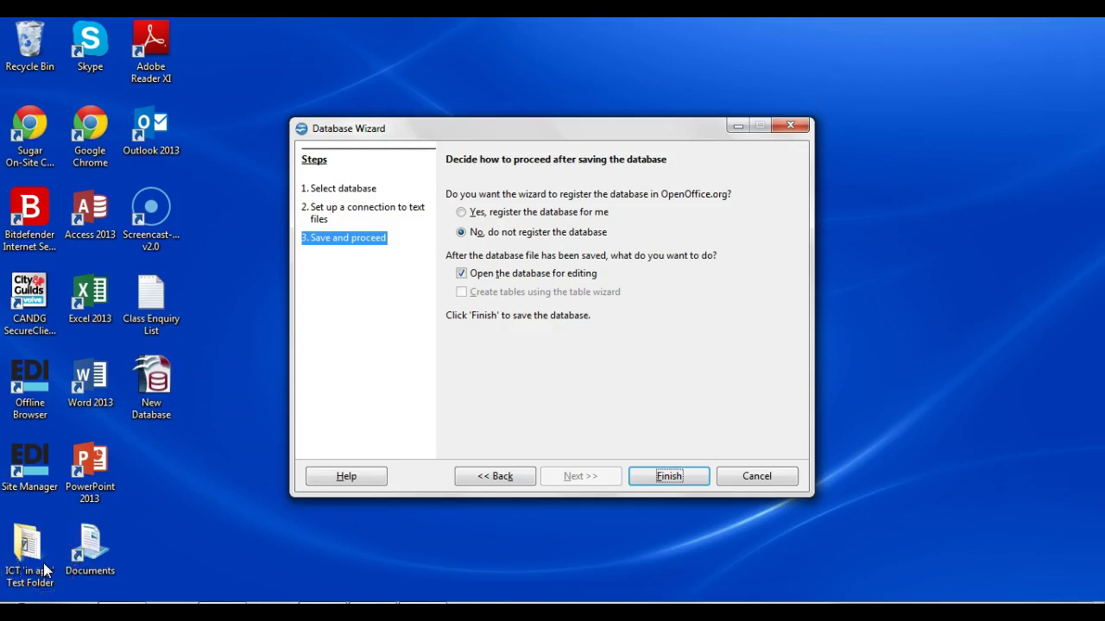
key("Return")
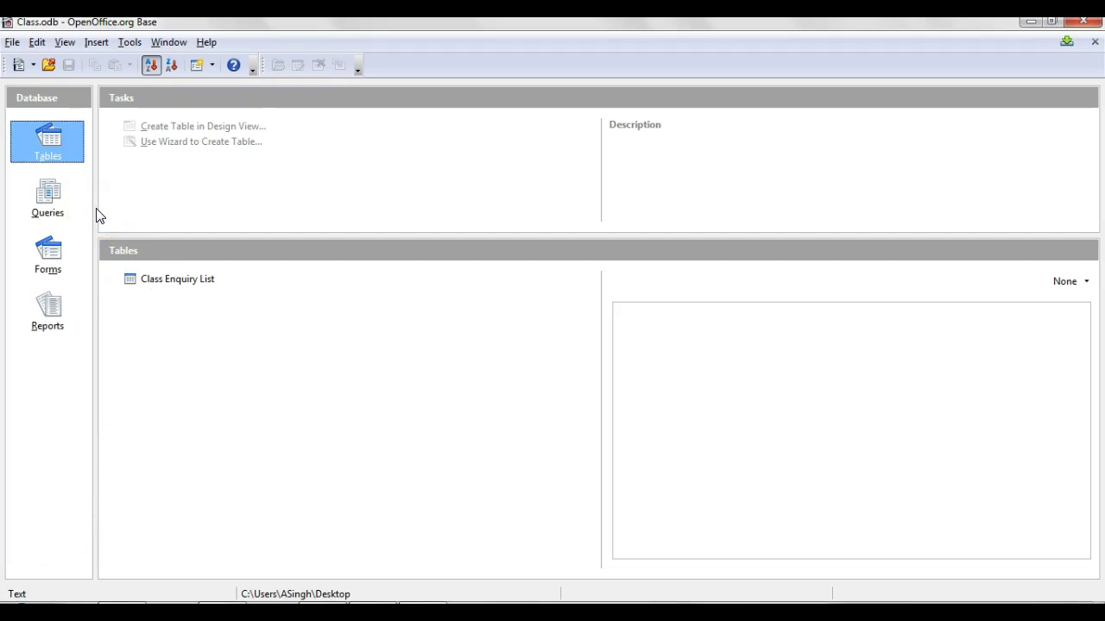
left_click(62, 157)
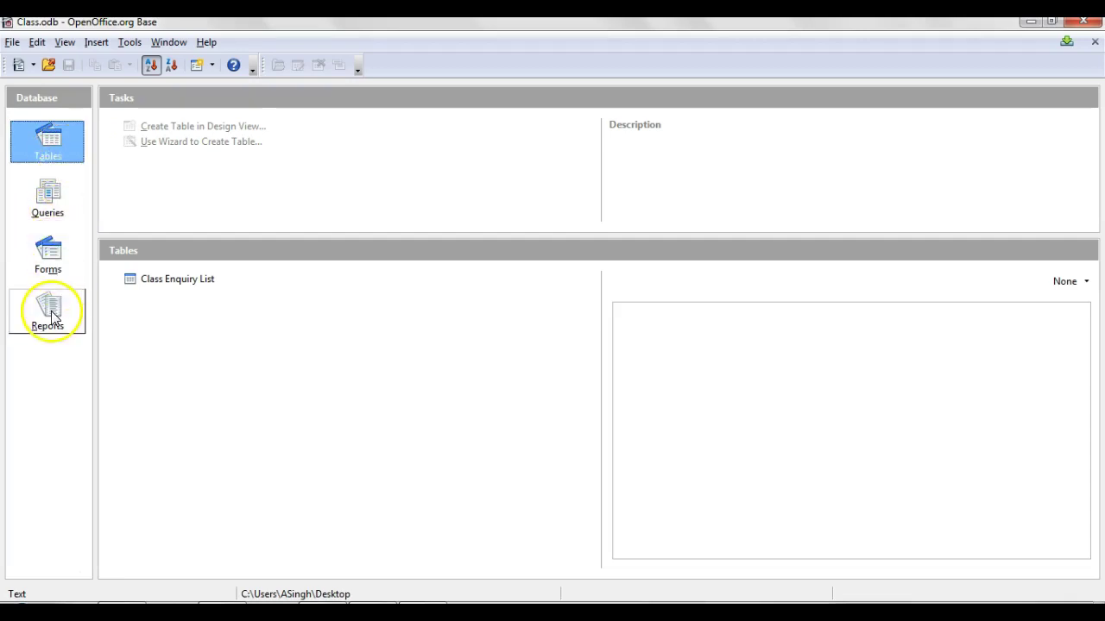
double_click(175, 282)
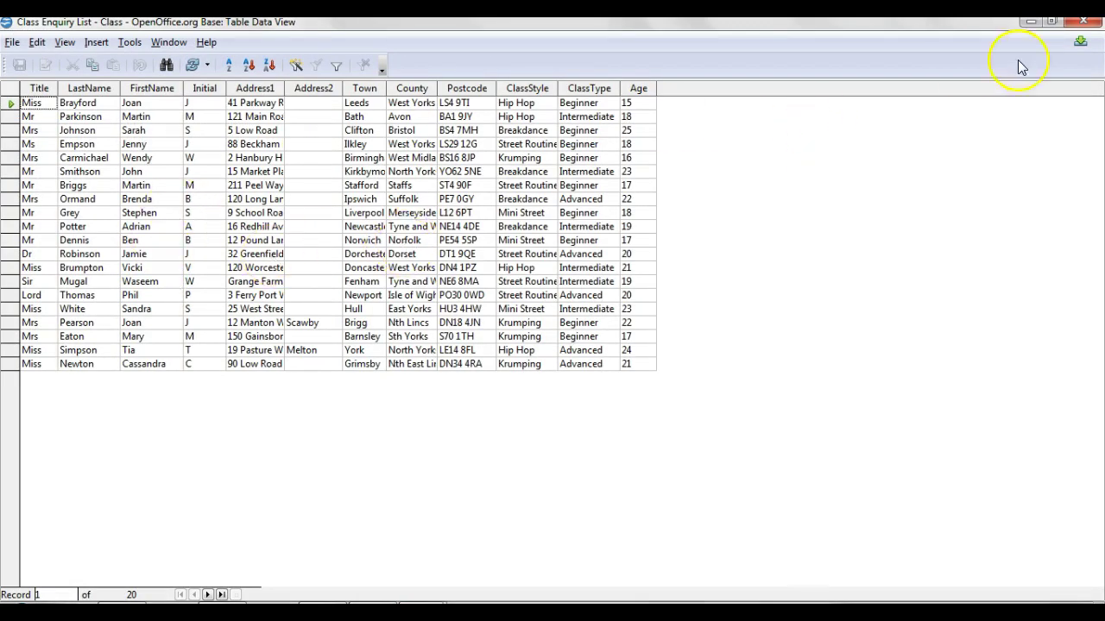
left_click(1090, 30)
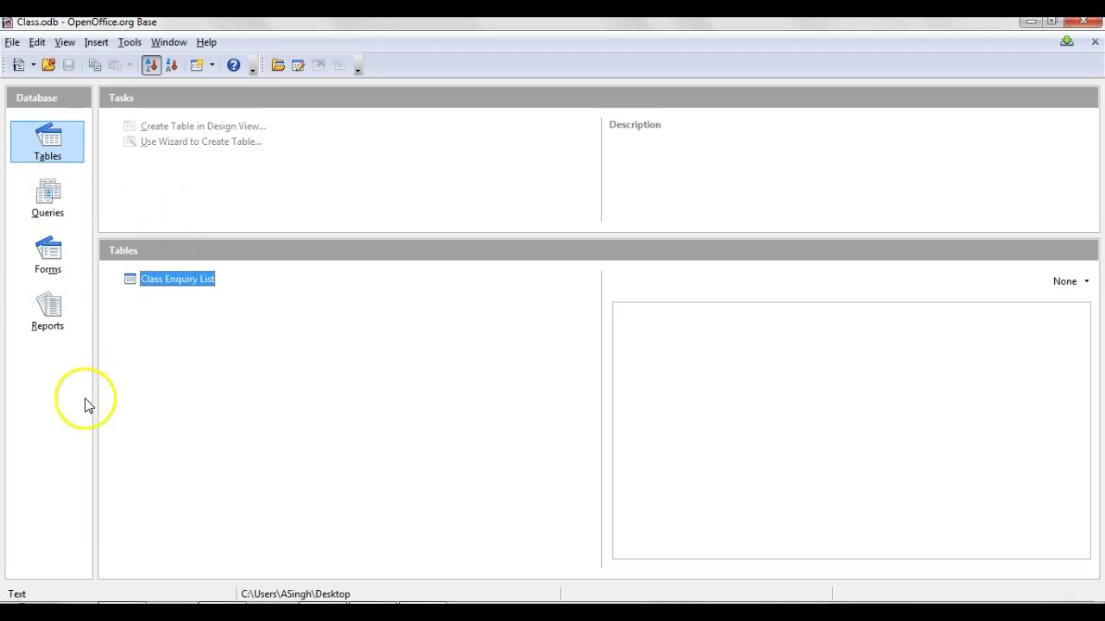
key("alt+Tab")
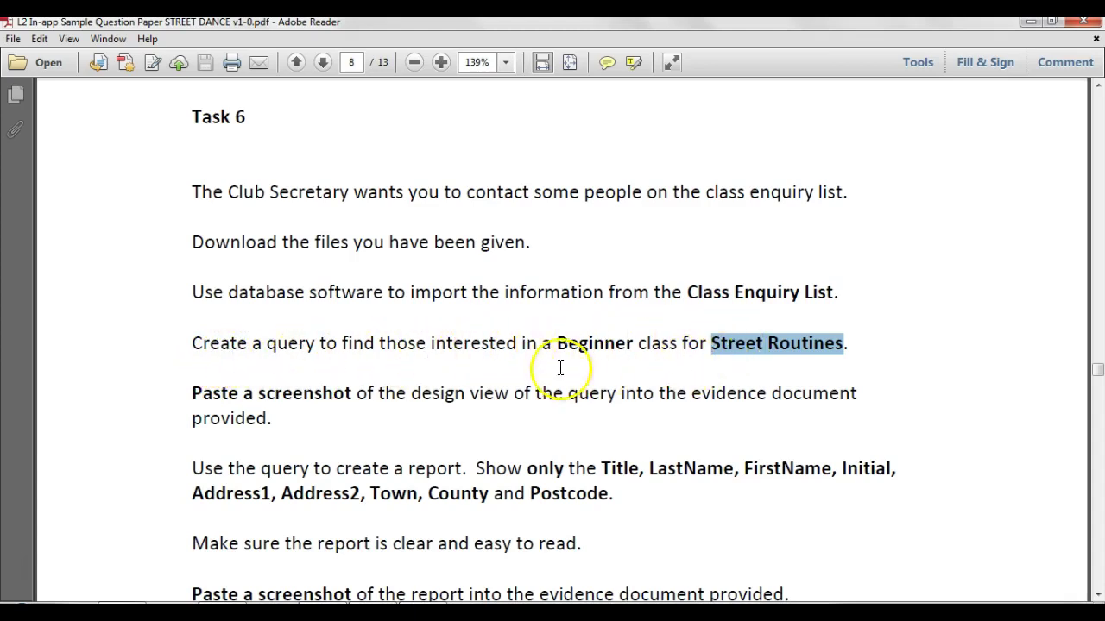
left_click_drag(558, 344, 631, 348)
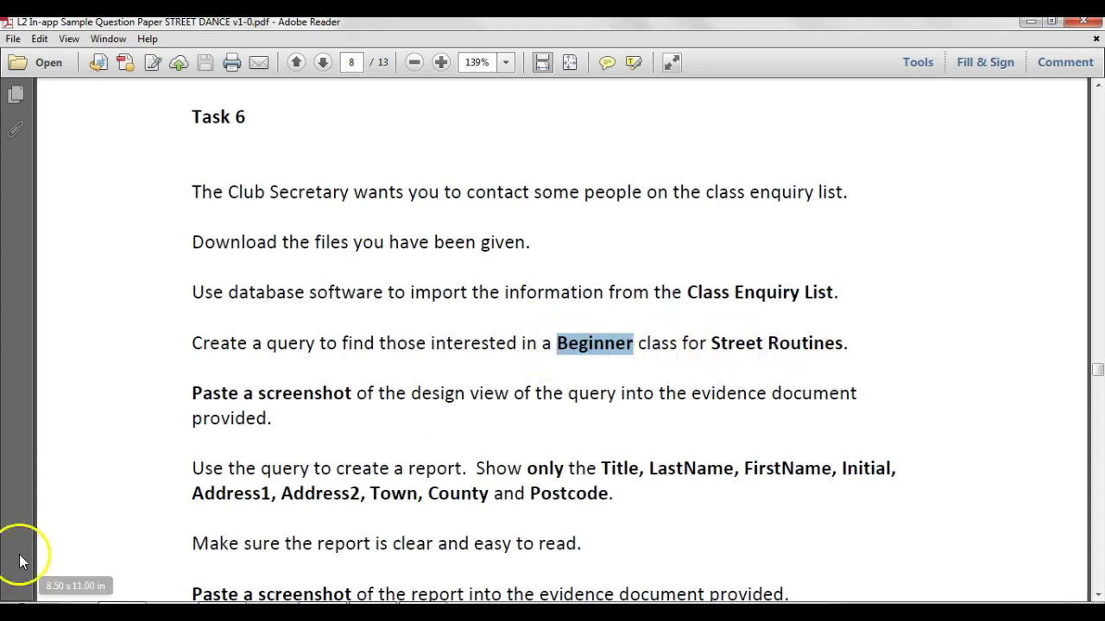
left_click(426, 614)
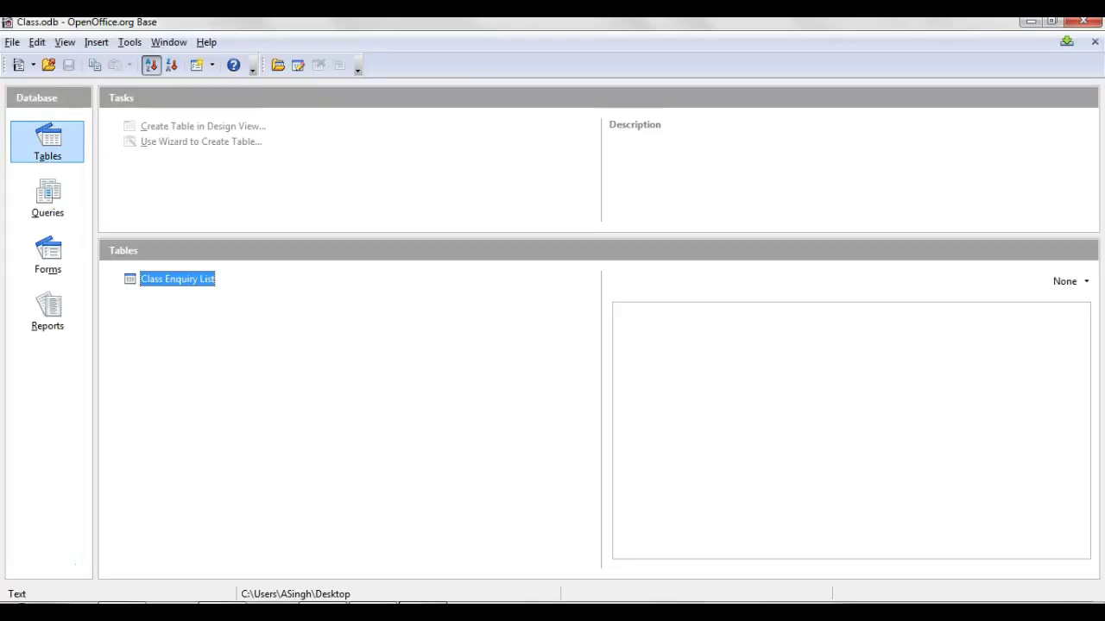
Switch to the Queries section of the Class database.
left_click(49, 207)
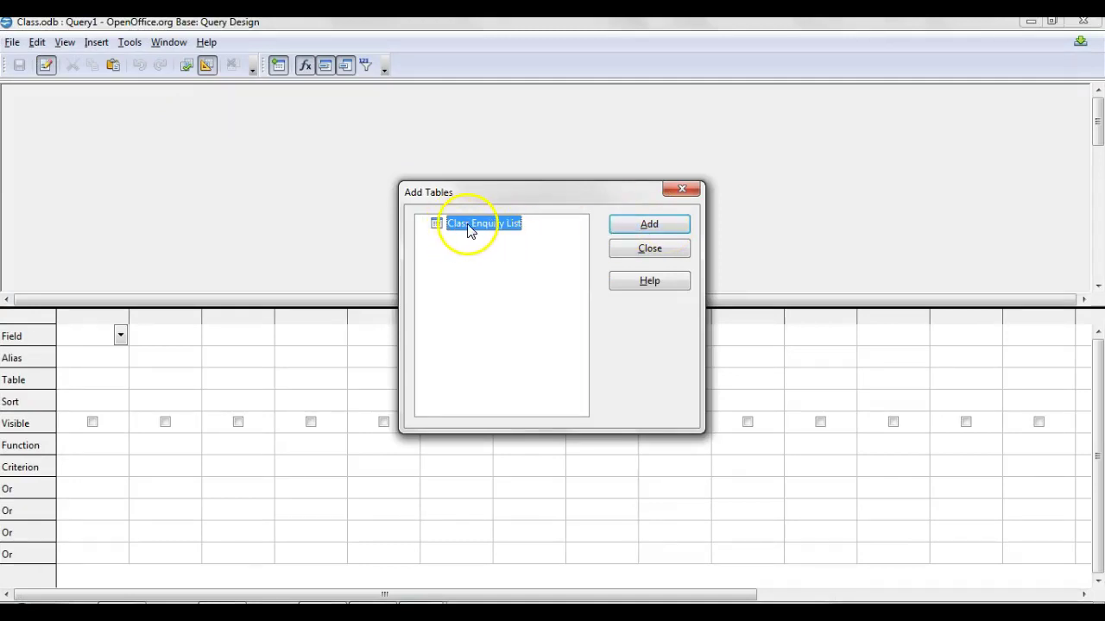
Add the Class Enquiry List table and put Title, LastName, FirstName, Initial and Address1 in the grid.
left_click(628, 225)
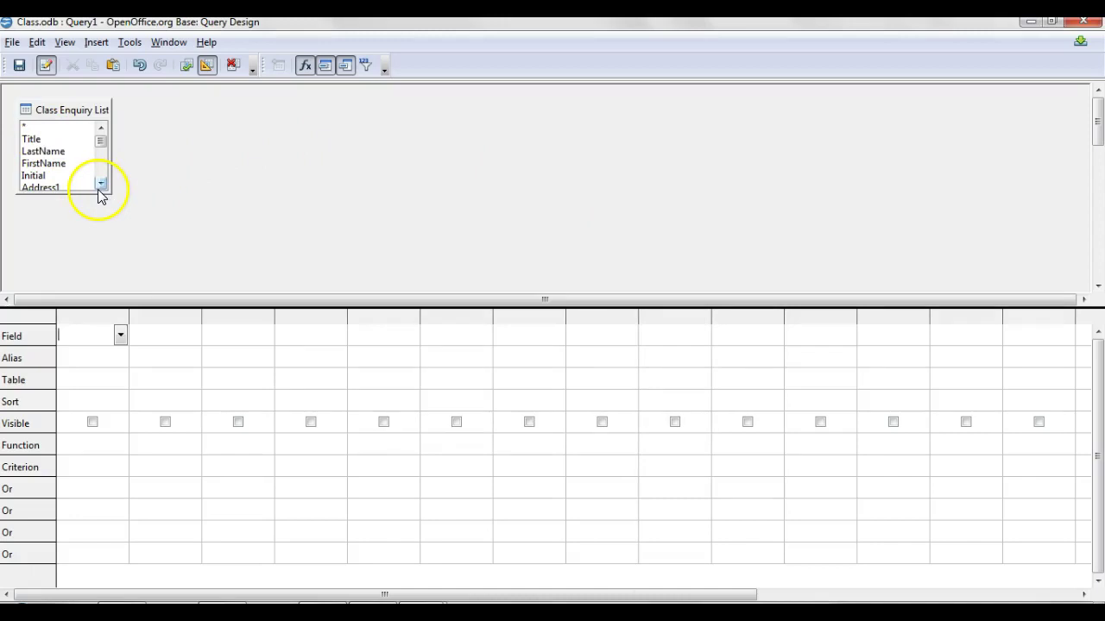
left_click(41, 141)
double_click(42, 140)
double_click(42, 151)
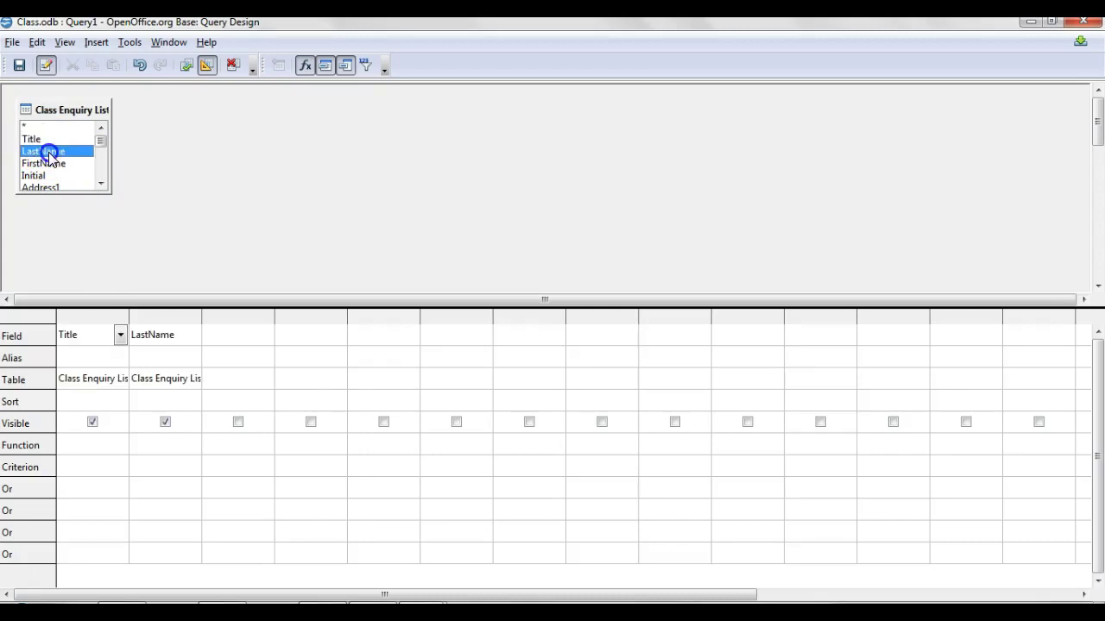
double_click(52, 164)
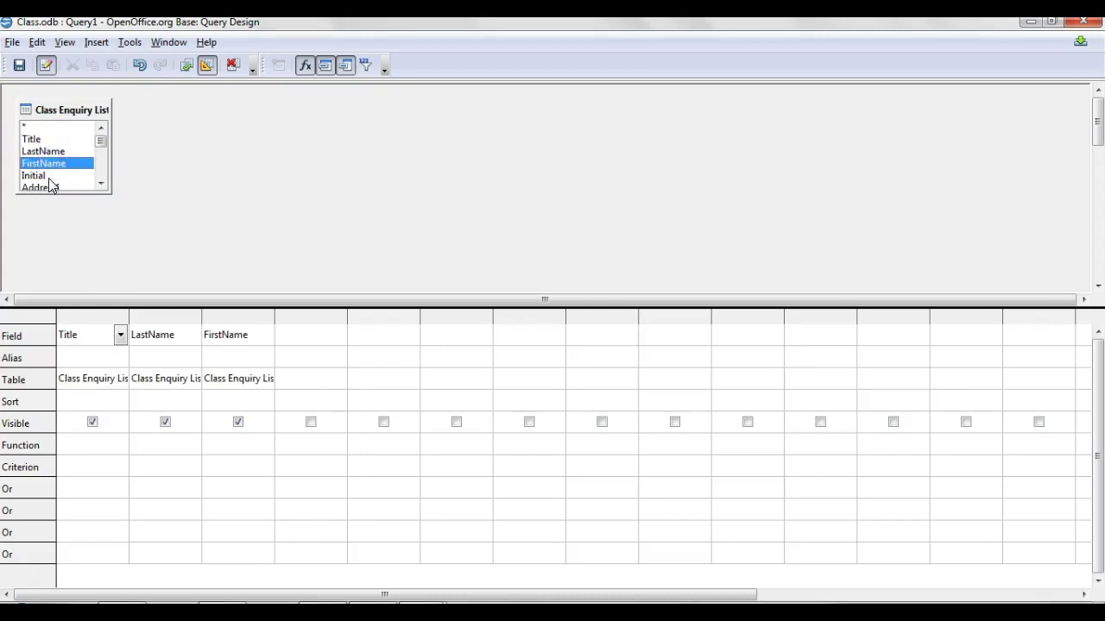
double_click(48, 175)
left_click(57, 186)
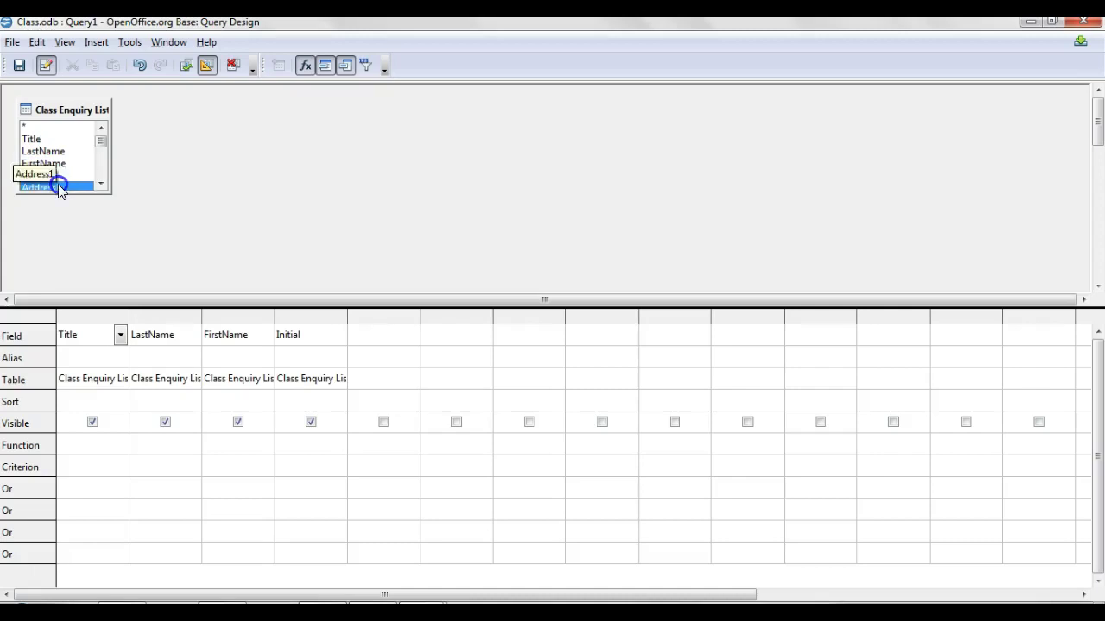
double_click(58, 186)
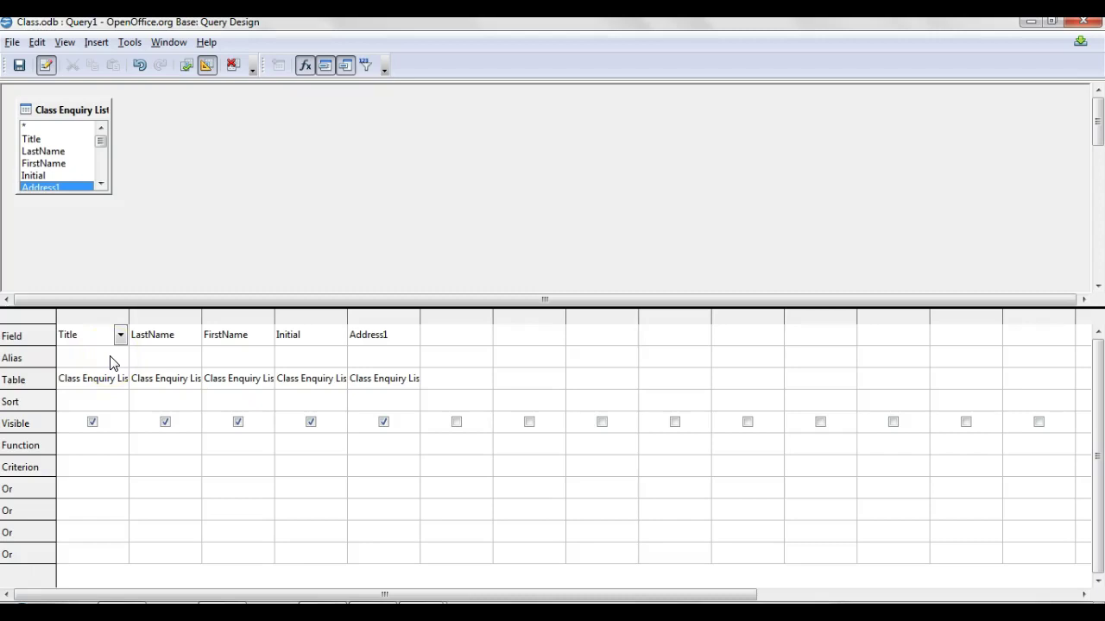
left_click(101, 184)
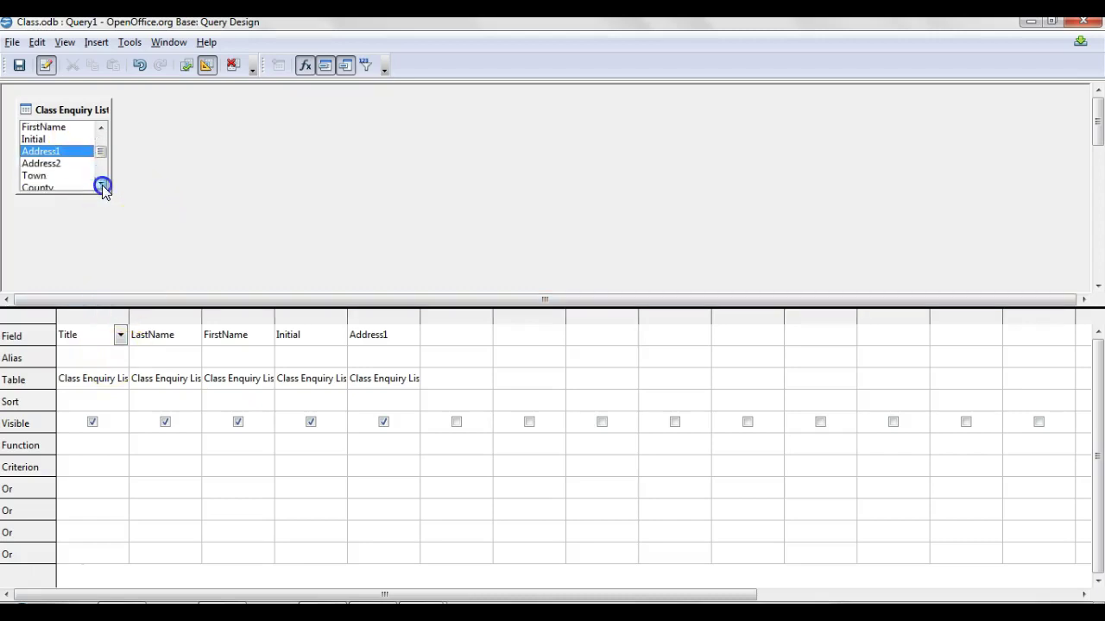
Add Address2, Town, County, Postcode, ClassStyle and ClassType to the query grid.
left_click(57, 164)
double_click(58, 164)
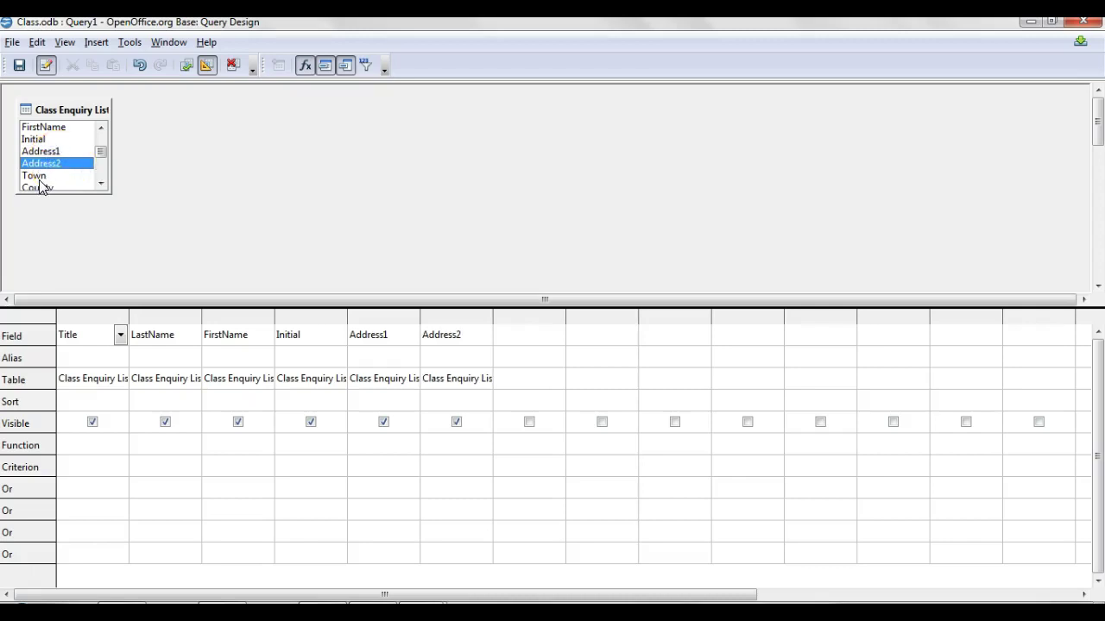
double_click(38, 177)
double_click(48, 189)
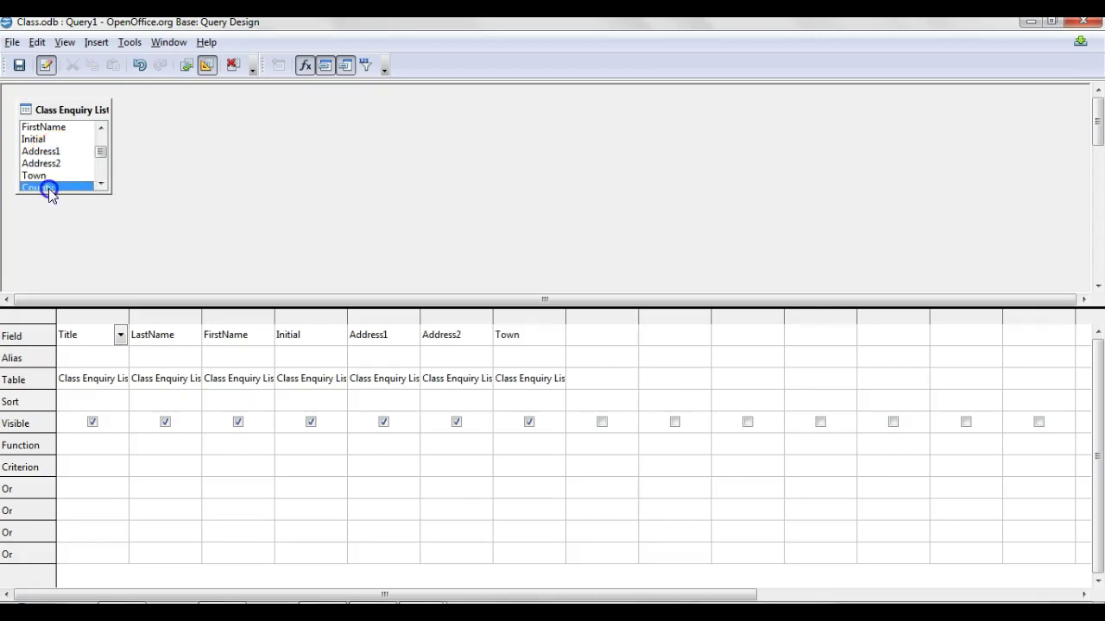
left_click(100, 183)
left_click(100, 183)
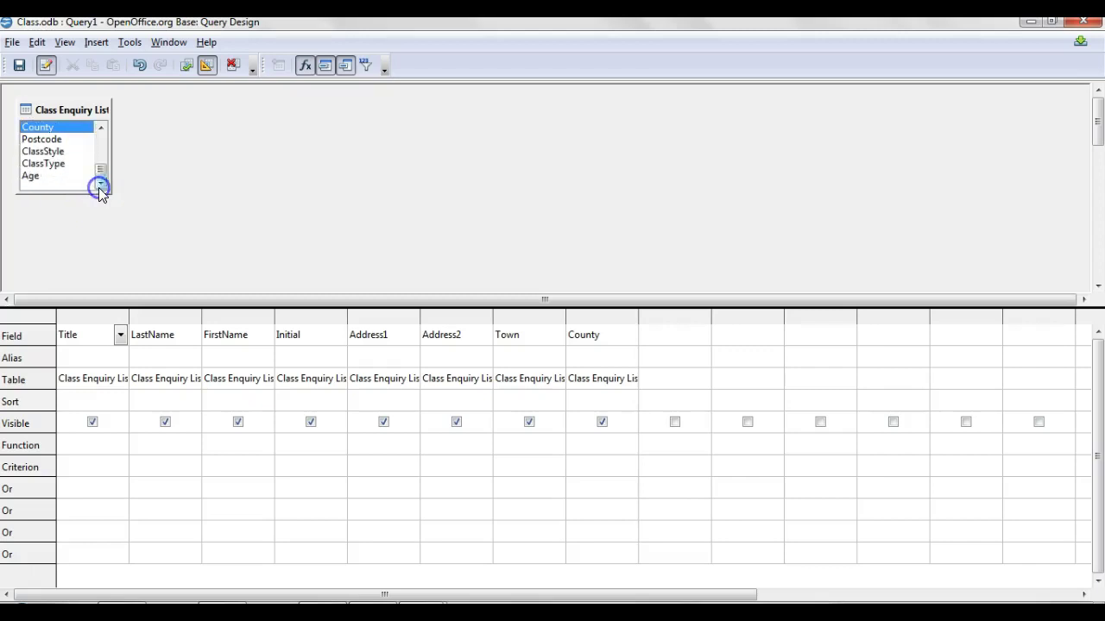
double_click(64, 140)
double_click(60, 151)
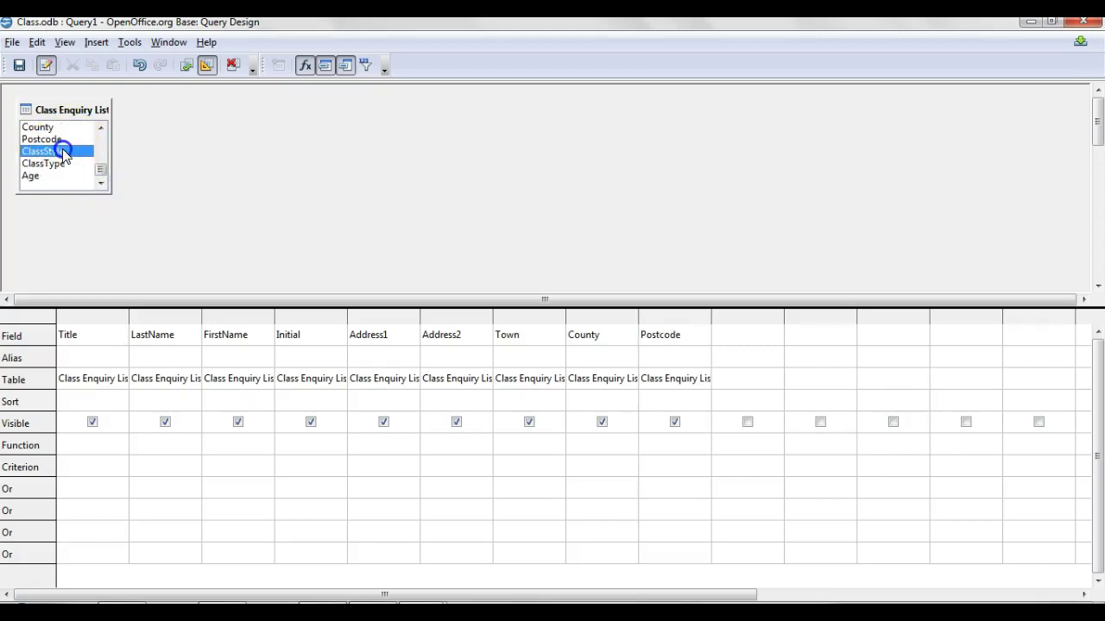
double_click(60, 164)
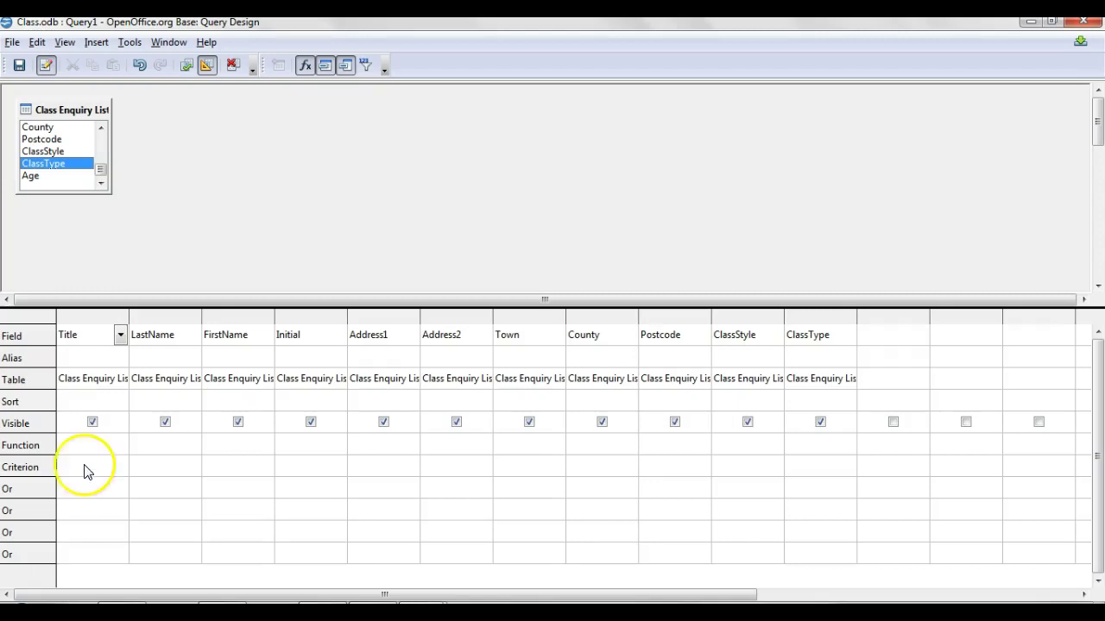
Enter criteria 'Street Routines' under ClassStyle and 'Beginner' under ClassType.
left_click(742, 473)
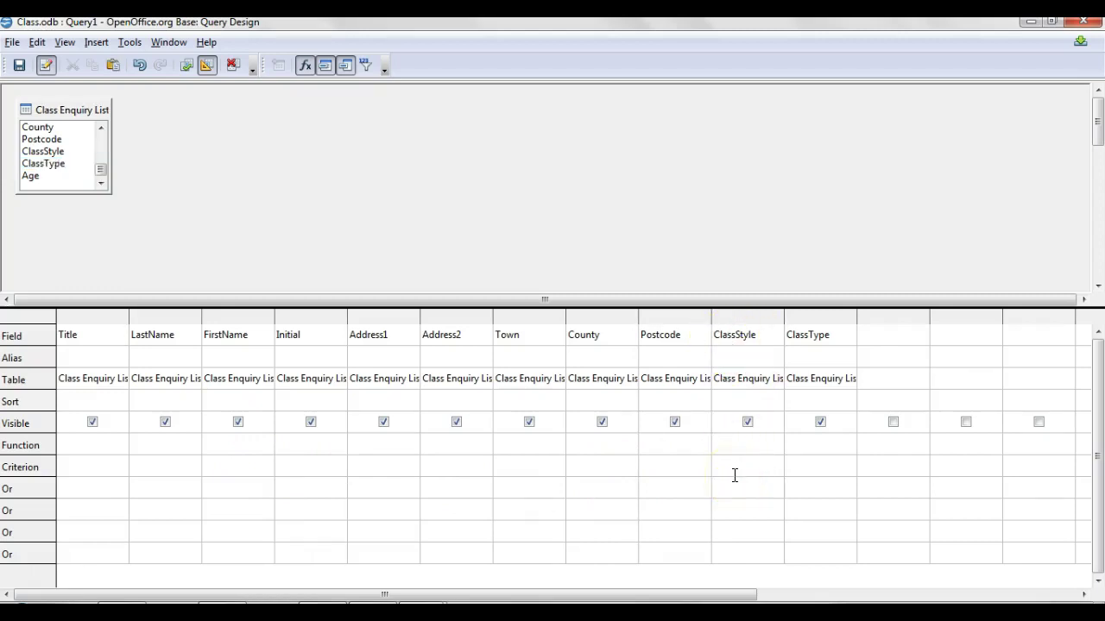
type("Street Routines")
left_click(797, 473)
type("Beginner")
key("Tab")
Run the query, save it as Query1, and switch to the Adobe Reader task sheet.
left_click(187, 69)
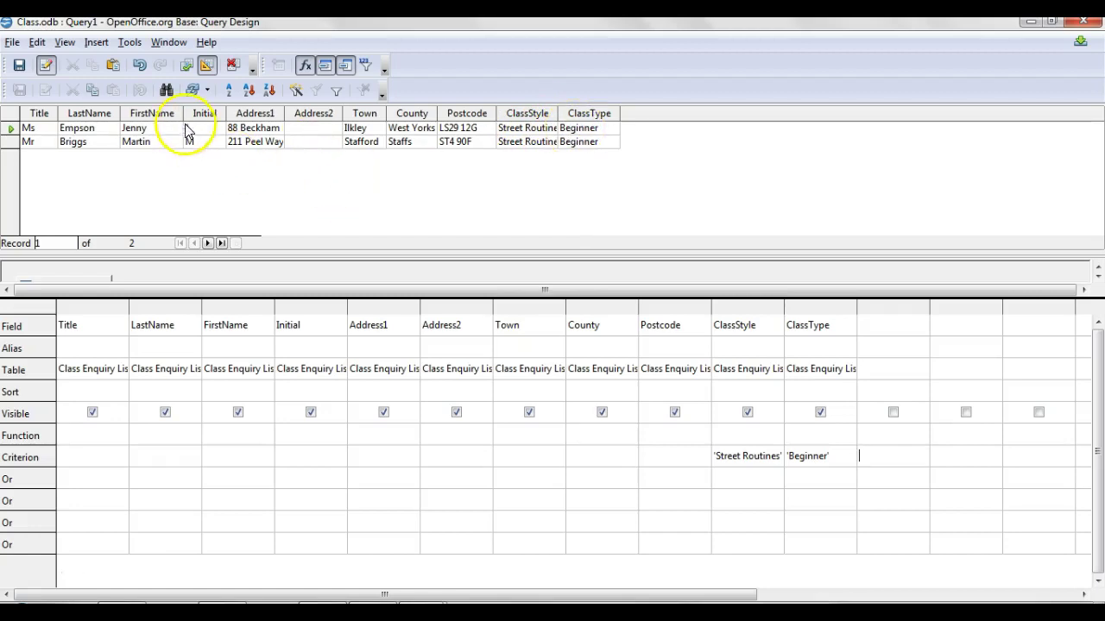
left_click(20, 68)
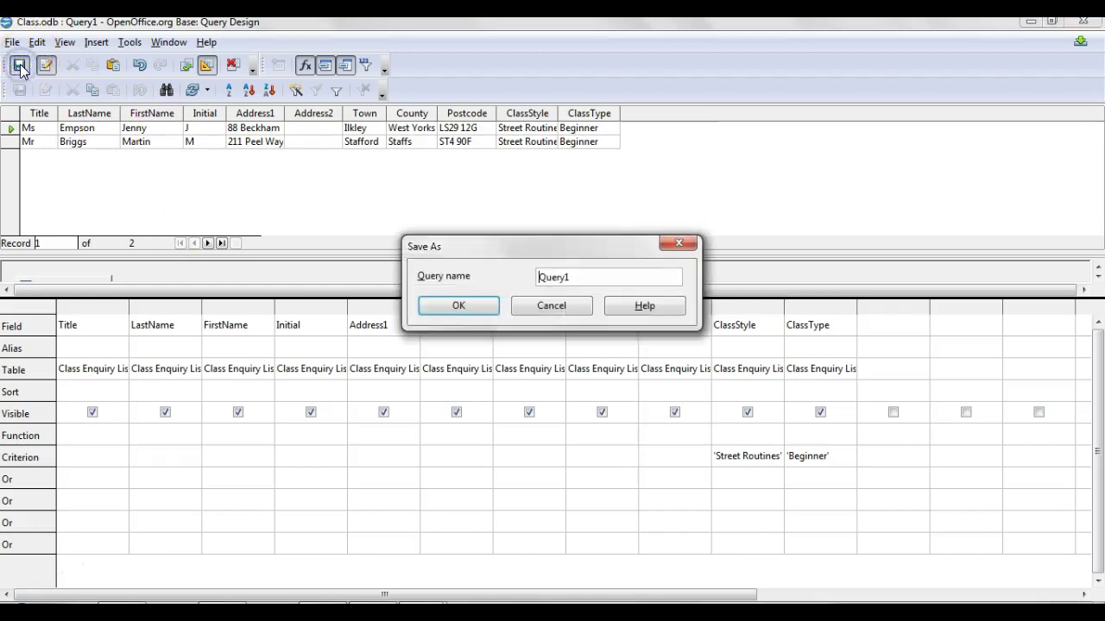
left_click(460, 309)
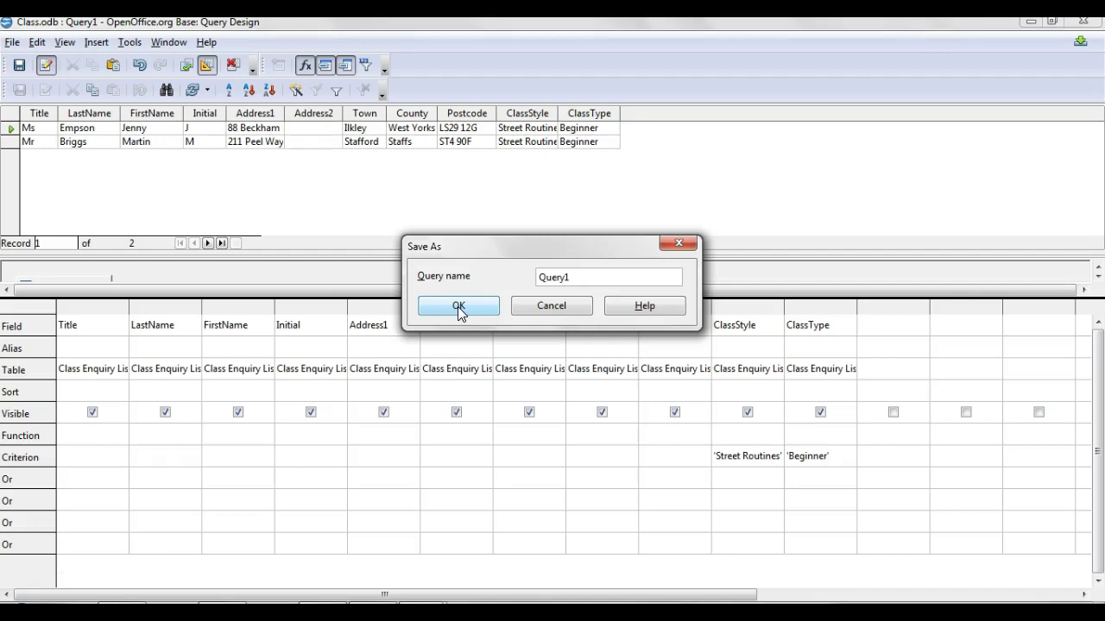
left_click(458, 307)
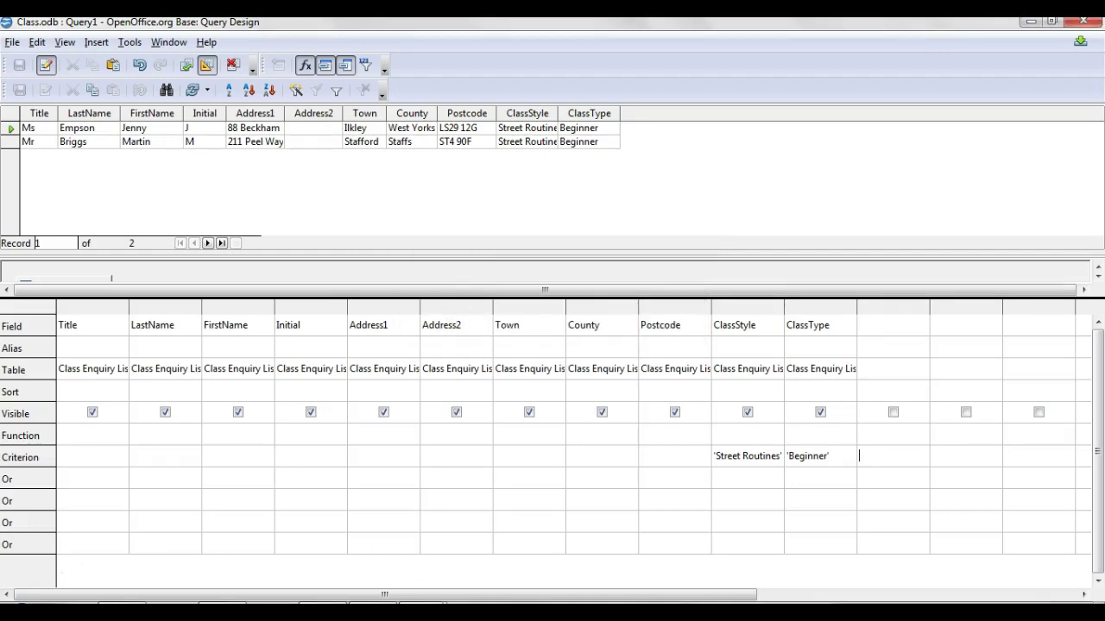
key("alt+Tab")
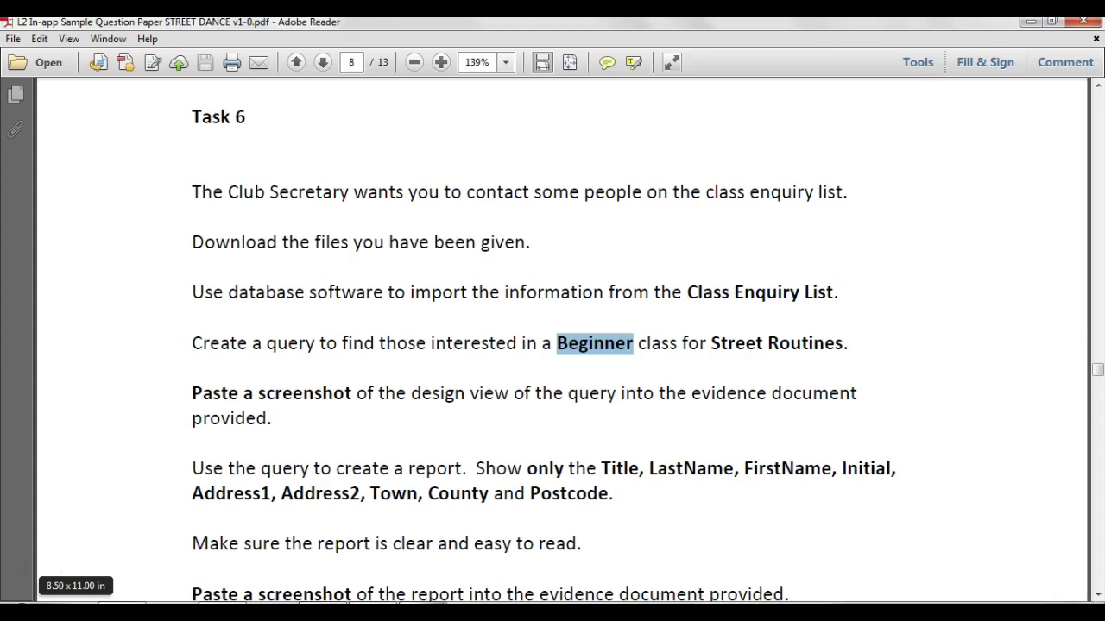
mouse_move(432, 613)
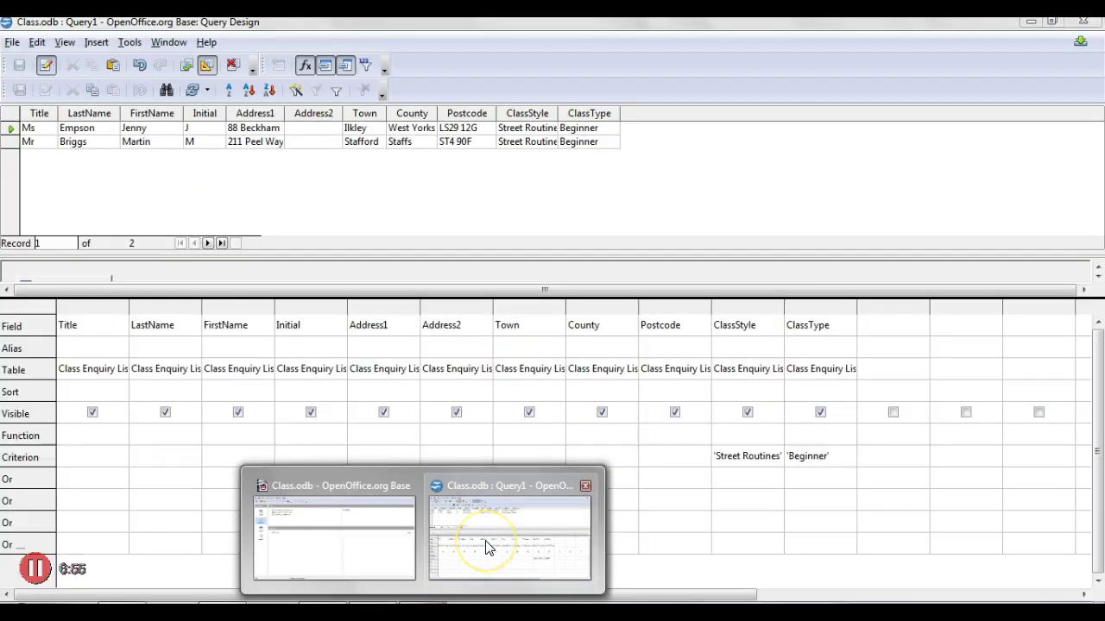
Close the Query1 design window and select Query1 in the Class database's queries.
left_click(486, 547)
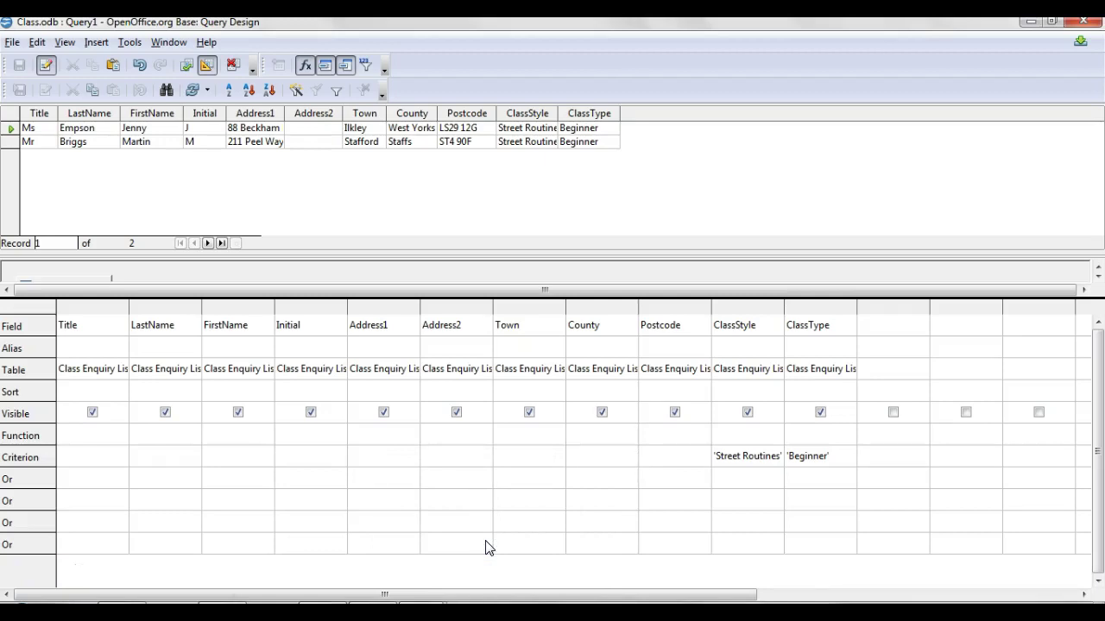
left_click(1084, 22)
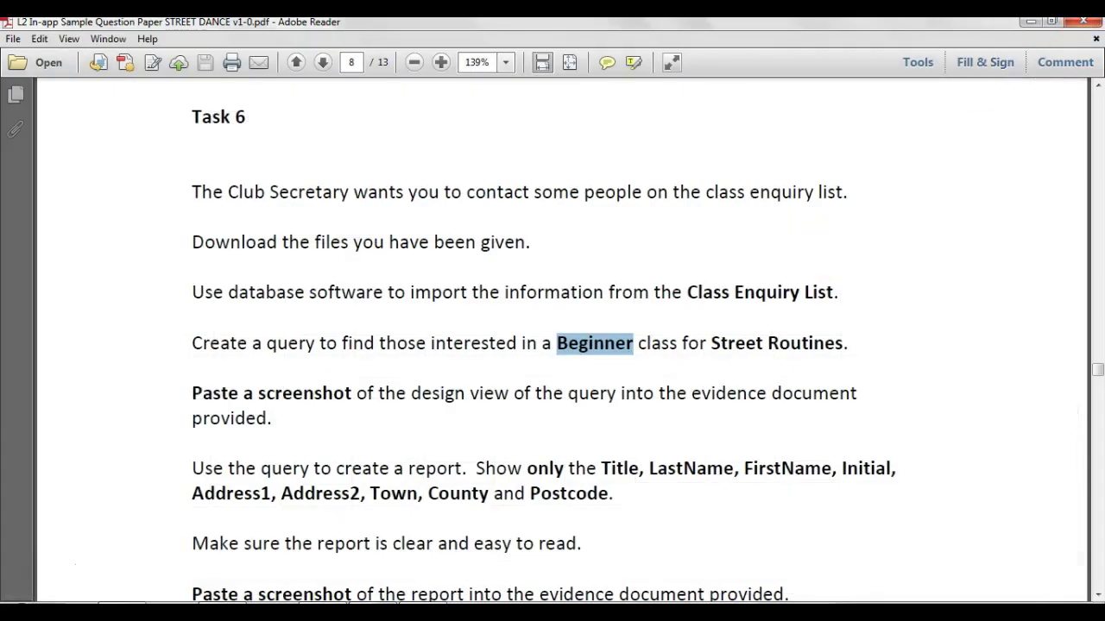
key("alt+Tab")
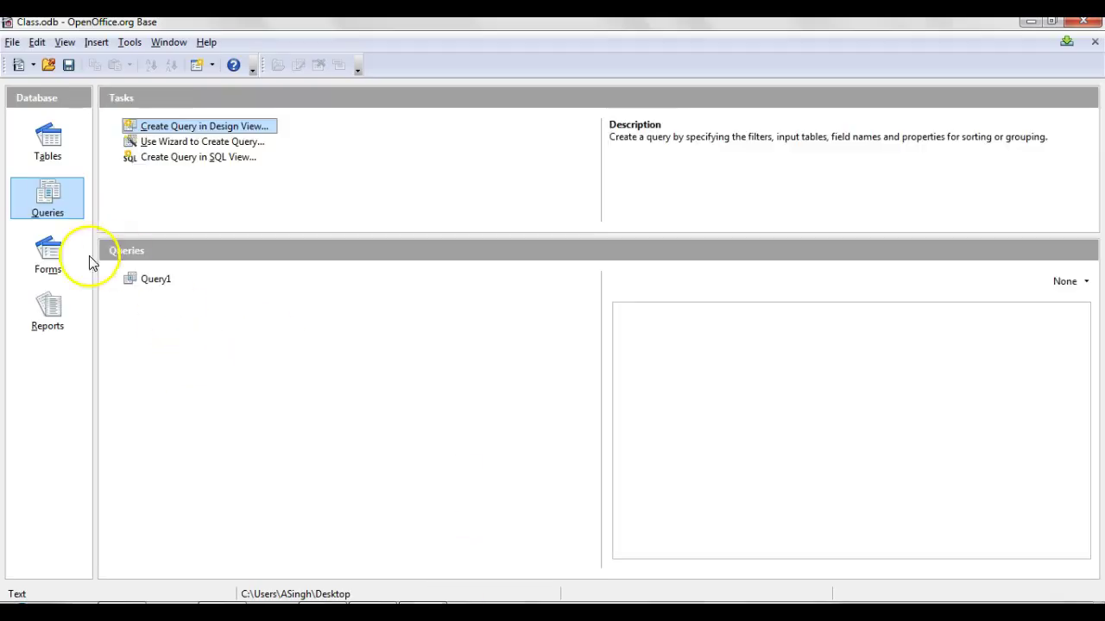
left_click(150, 285)
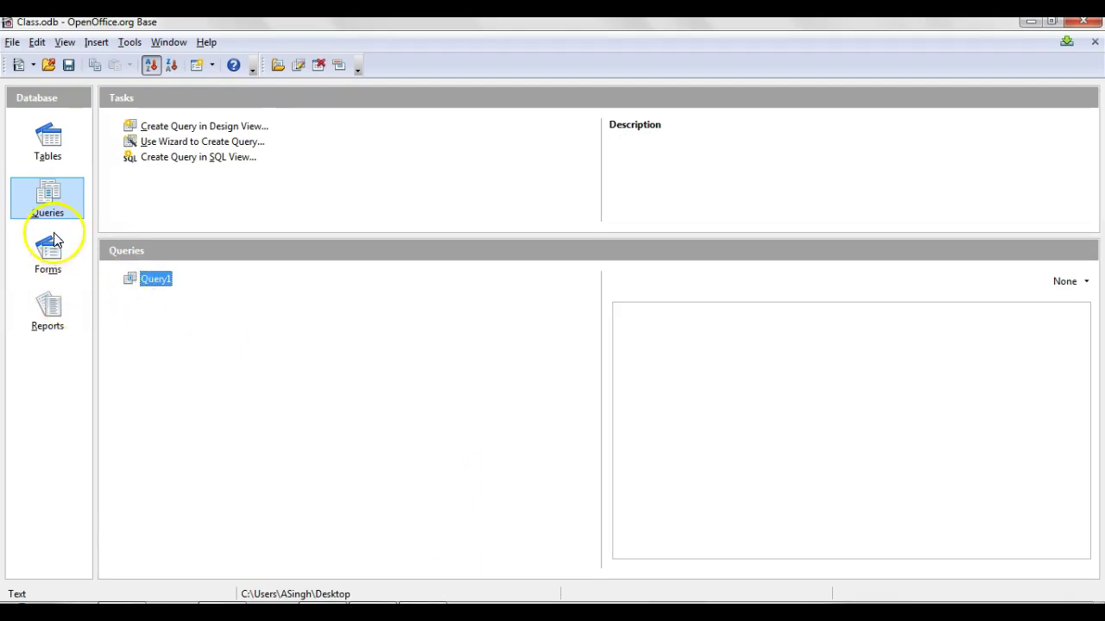
Launch the report wizard via Use Wizard to Create Report in the Reports section.
left_click(54, 319)
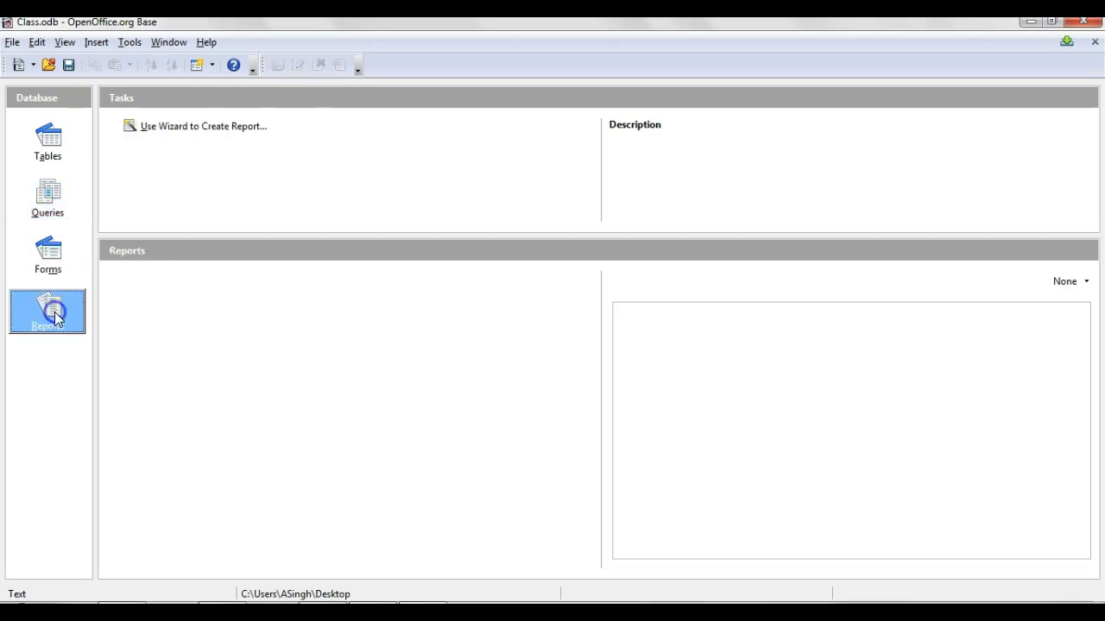
left_click(190, 129)
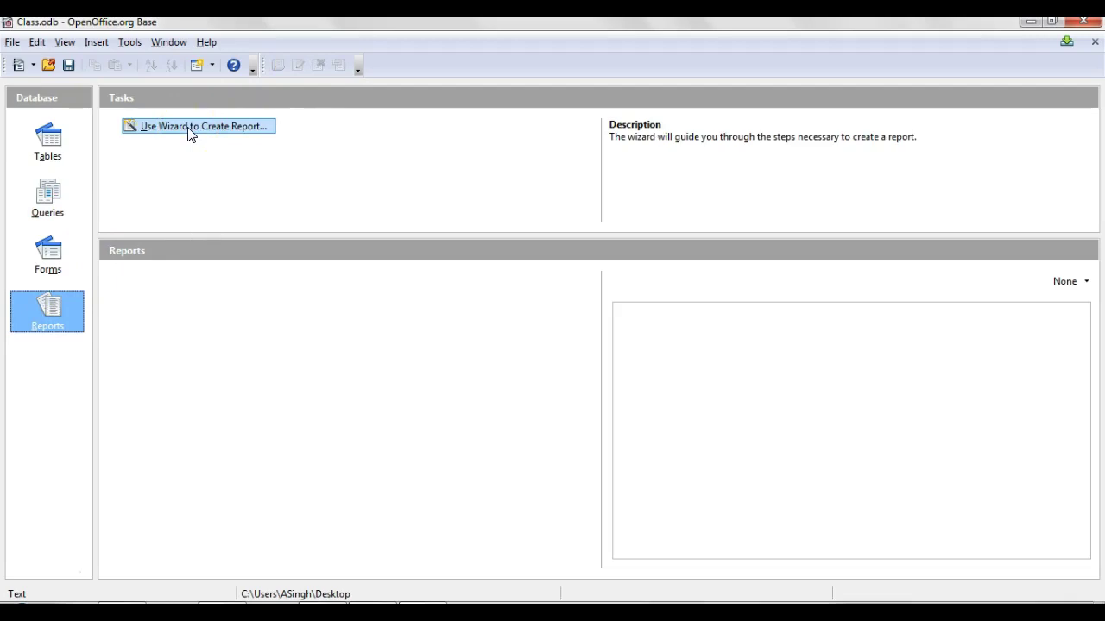
double_click(187, 126)
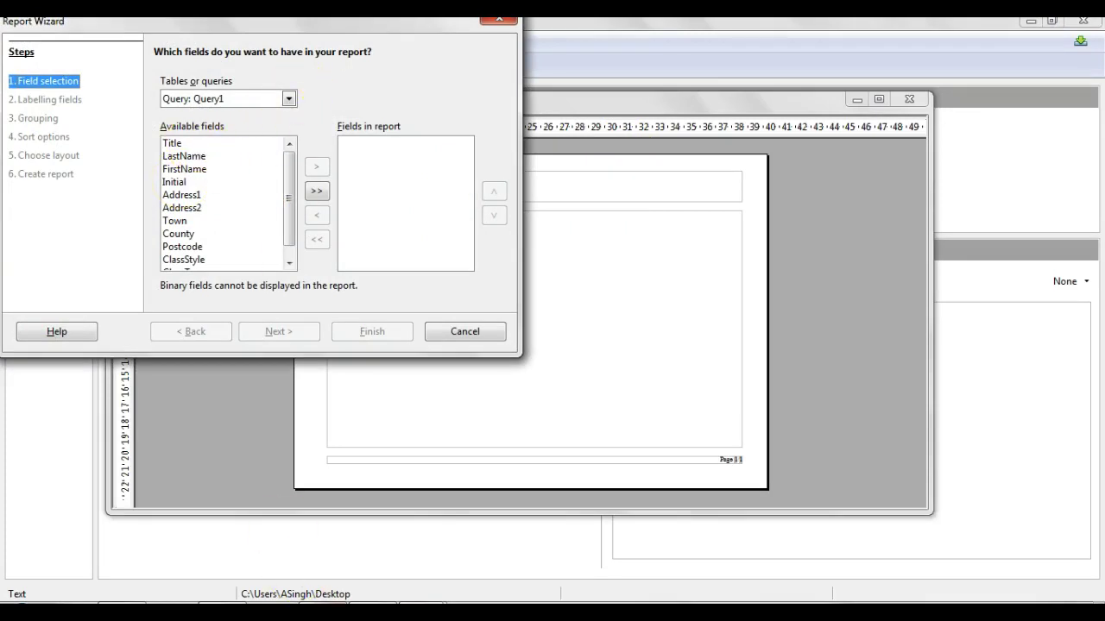
Check the task sheet and keep Query: Query1 as the report's data source.
key("alt+Tab")
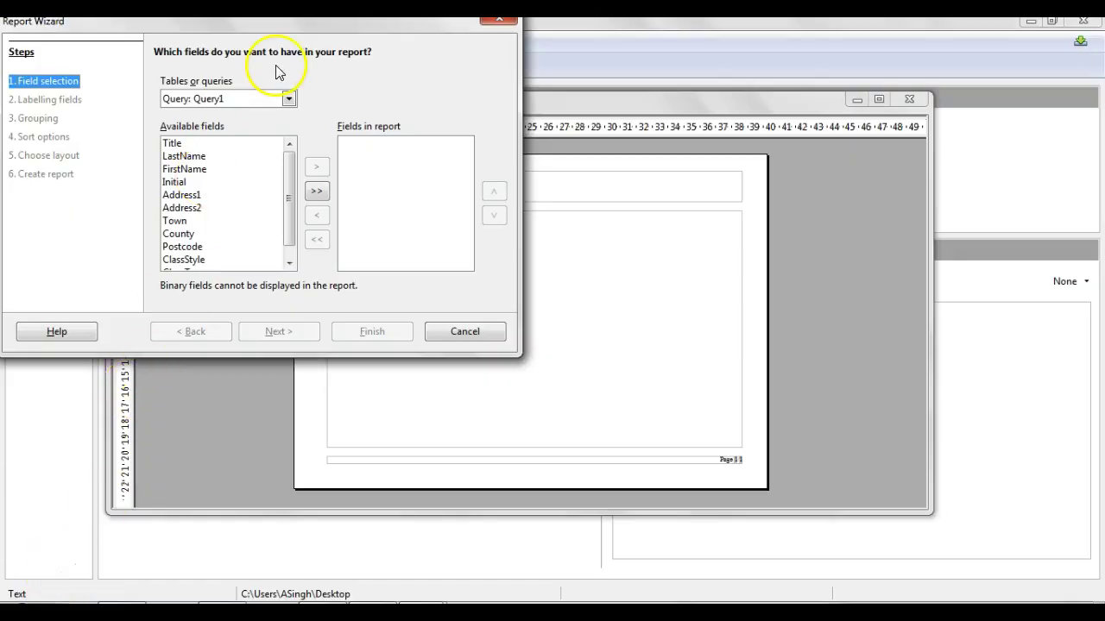
left_click(242, 100)
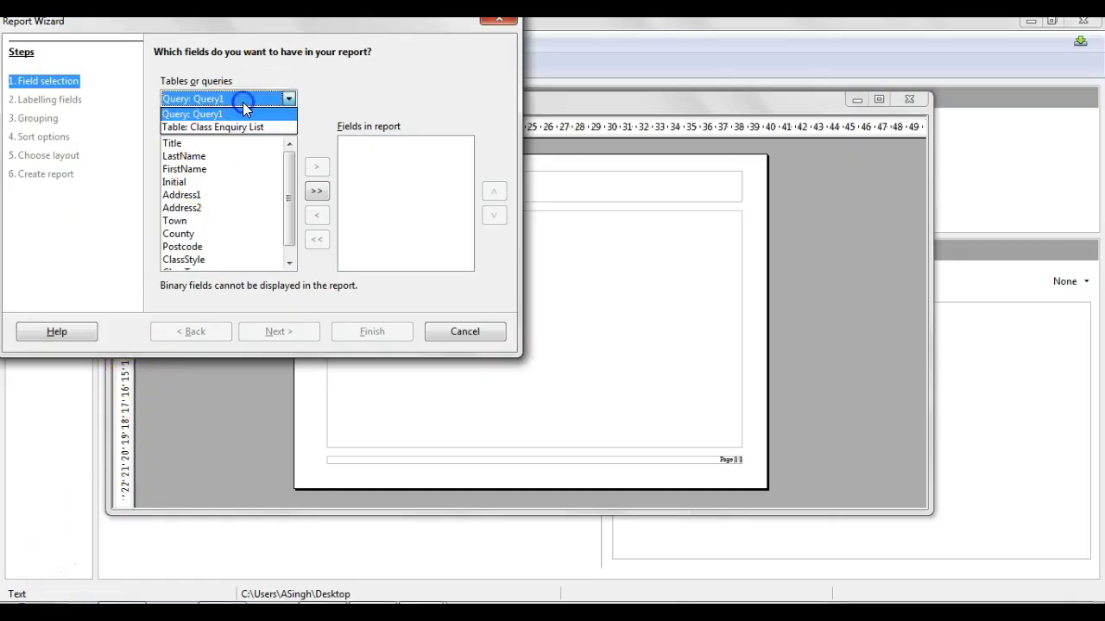
left_click(243, 102)
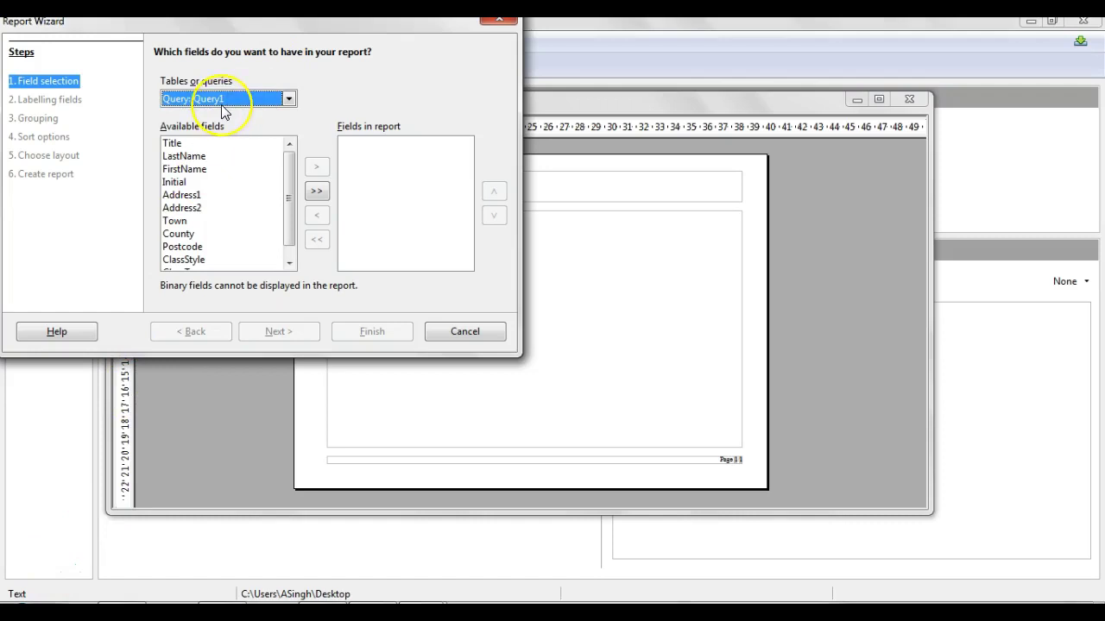
Move the nine fields Title through Postcode into the report, leaving out ClassStyle and ClassType.
left_click(178, 145)
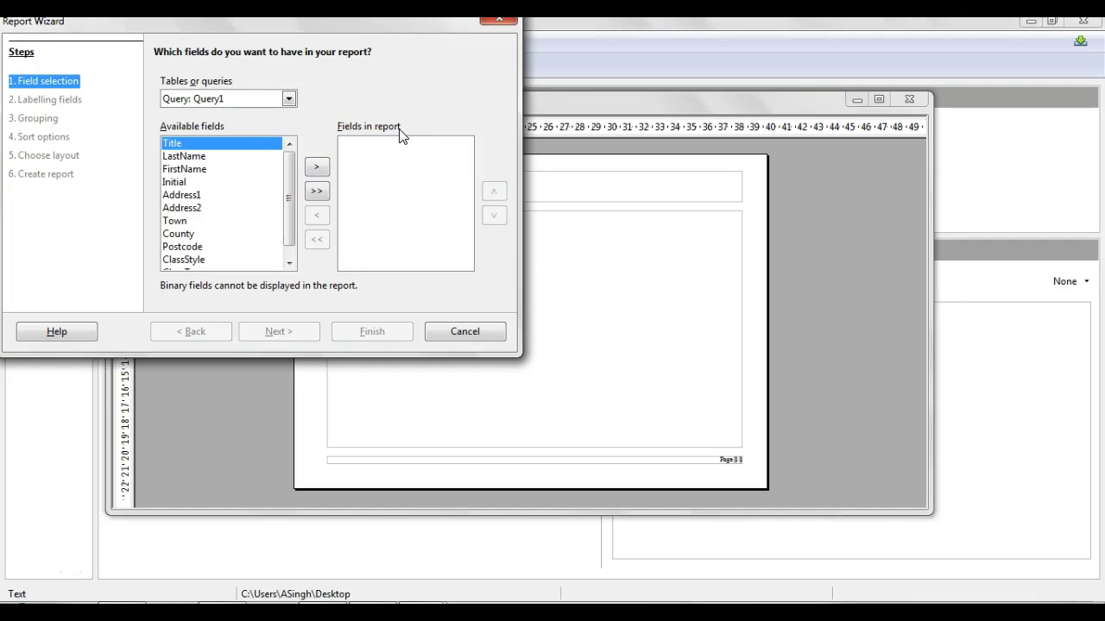
left_click(316, 168)
left_click(317, 168)
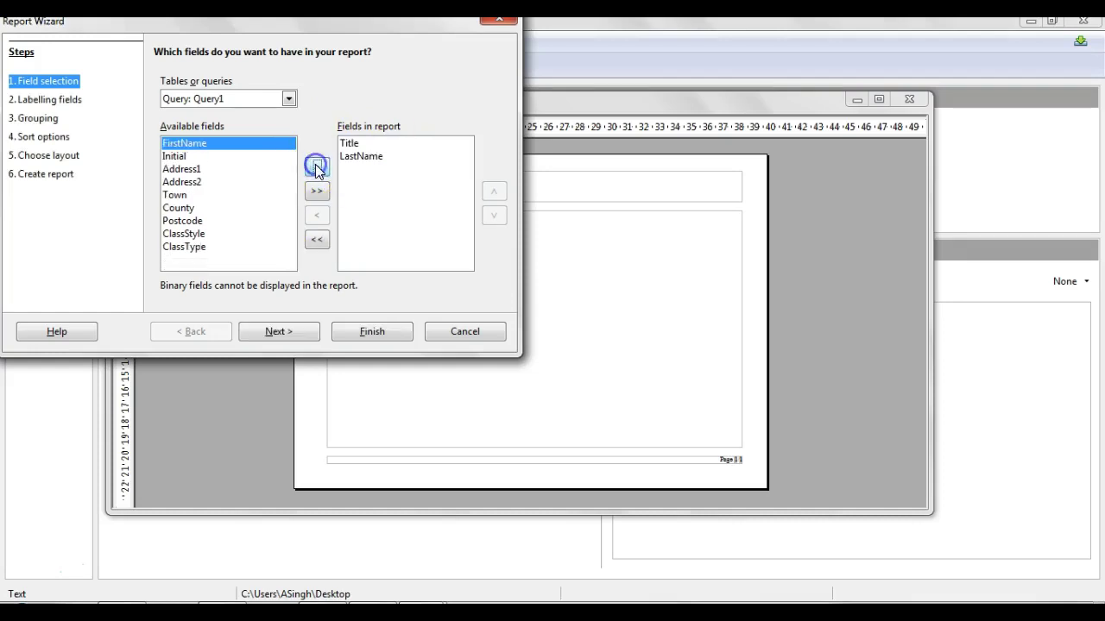
left_click(317, 168)
left_click(316, 168)
left_click(316, 167)
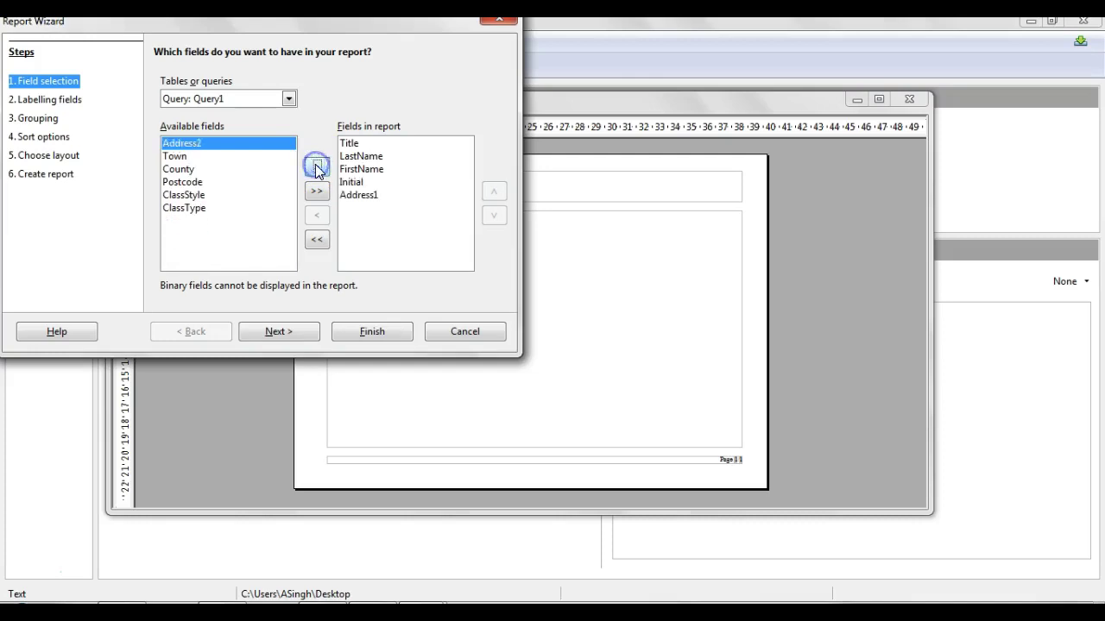
left_click(317, 168)
left_click(316, 168)
left_click(316, 167)
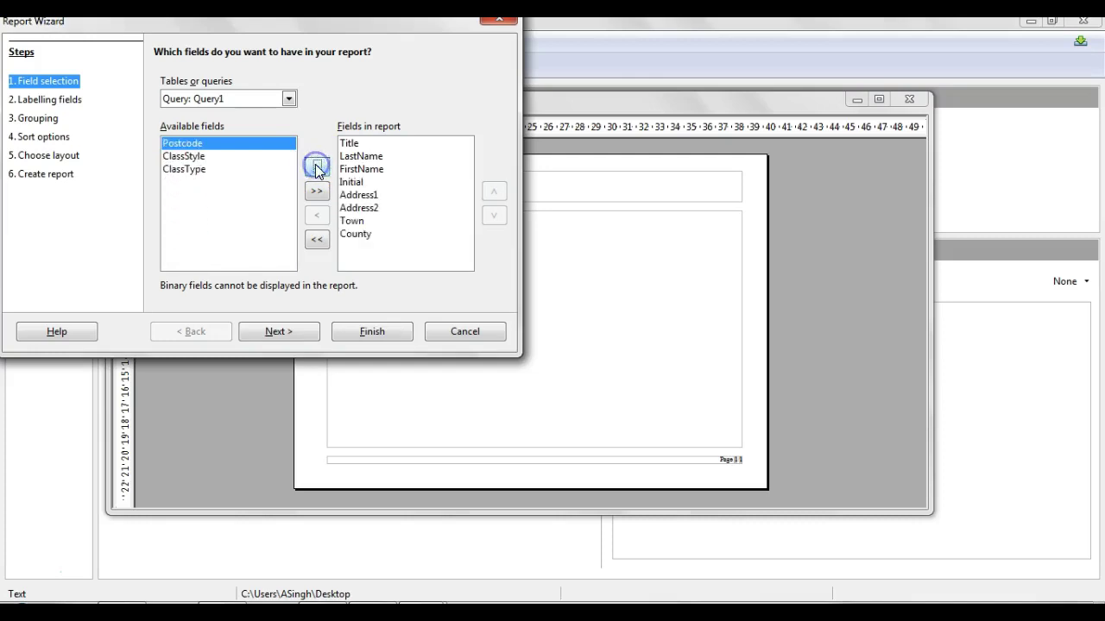
left_click(316, 168)
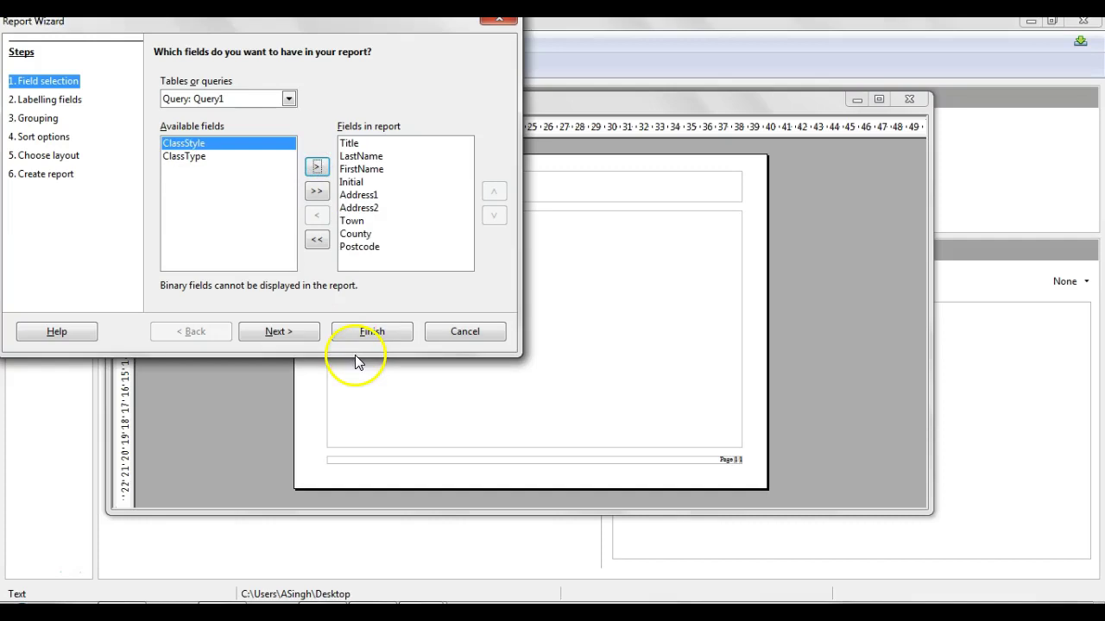
Keep the chosen fields and default labels, and add no grouping levels.
left_click(290, 335)
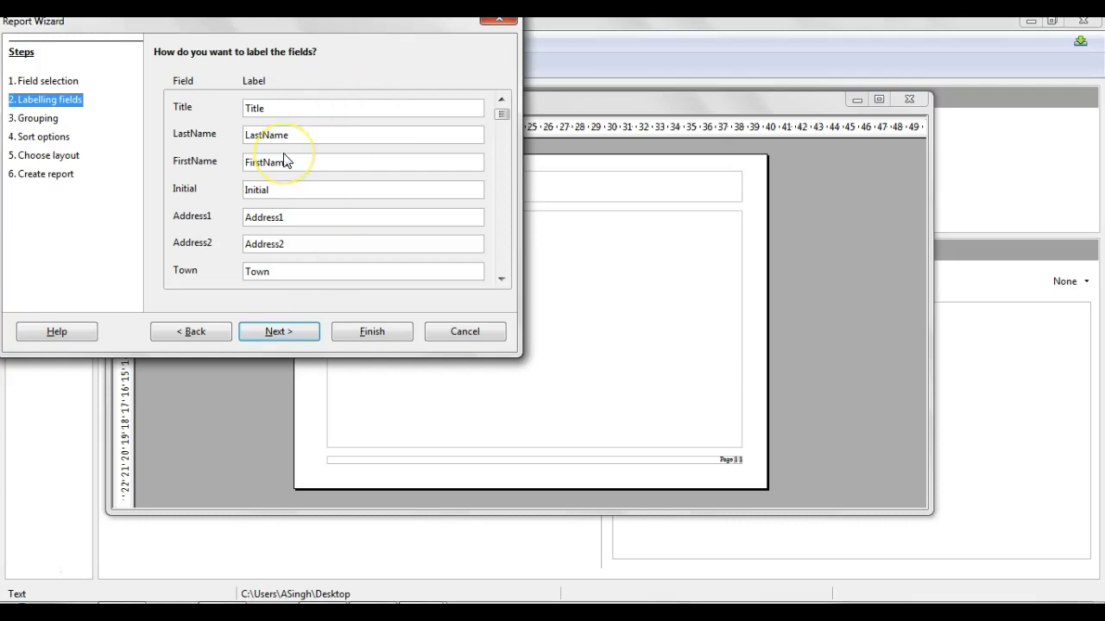
left_click(274, 332)
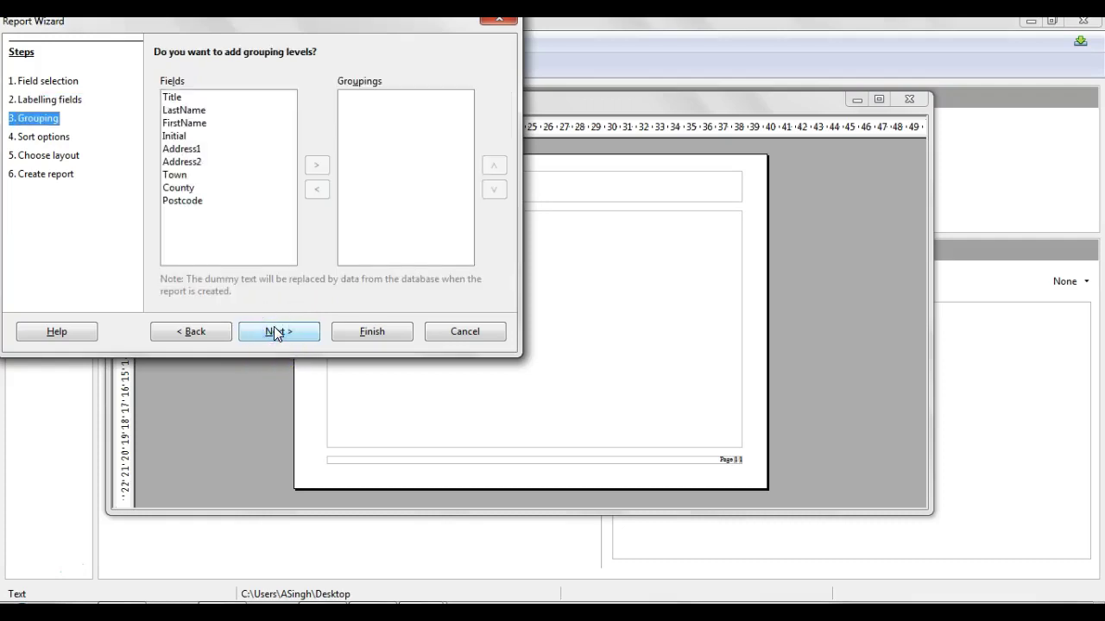
left_click(275, 333)
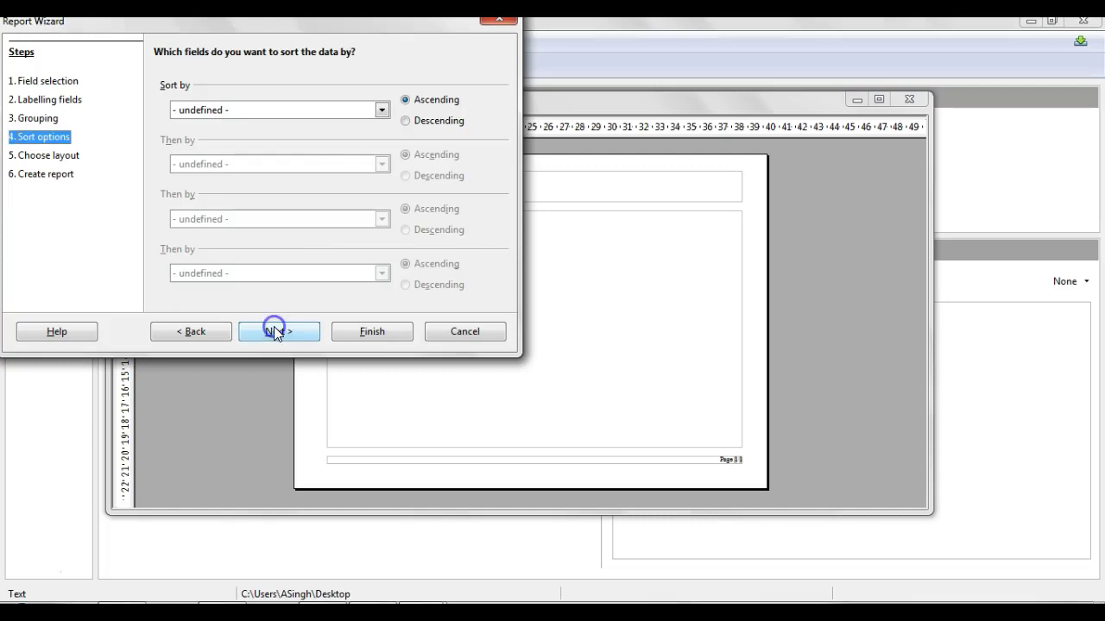
Sort the report ascending by FirstName.
left_click(270, 111)
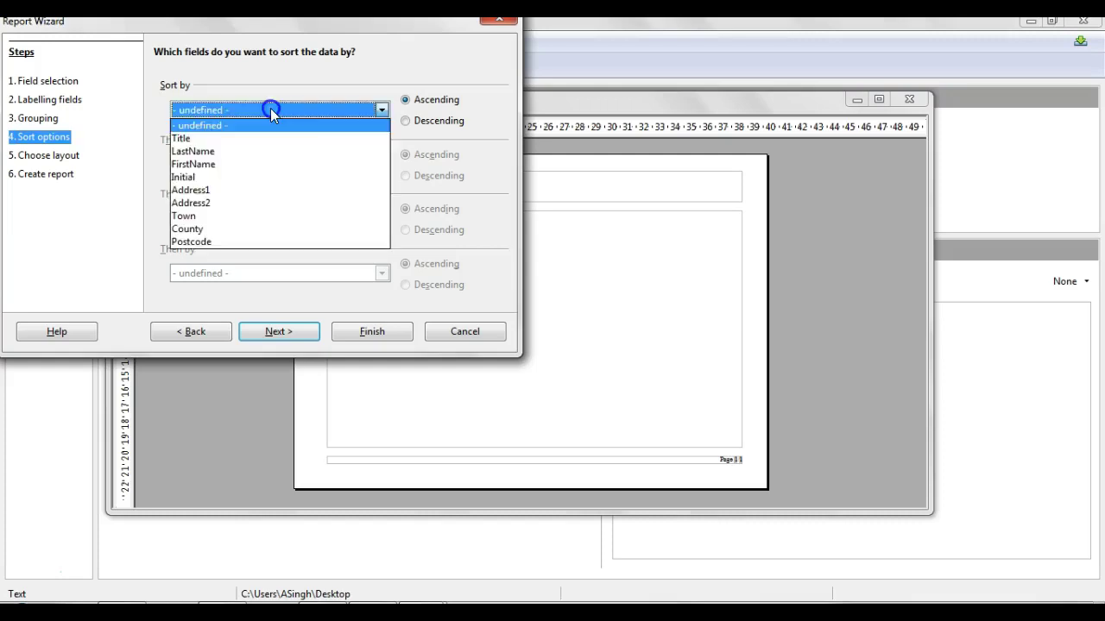
left_click(219, 164)
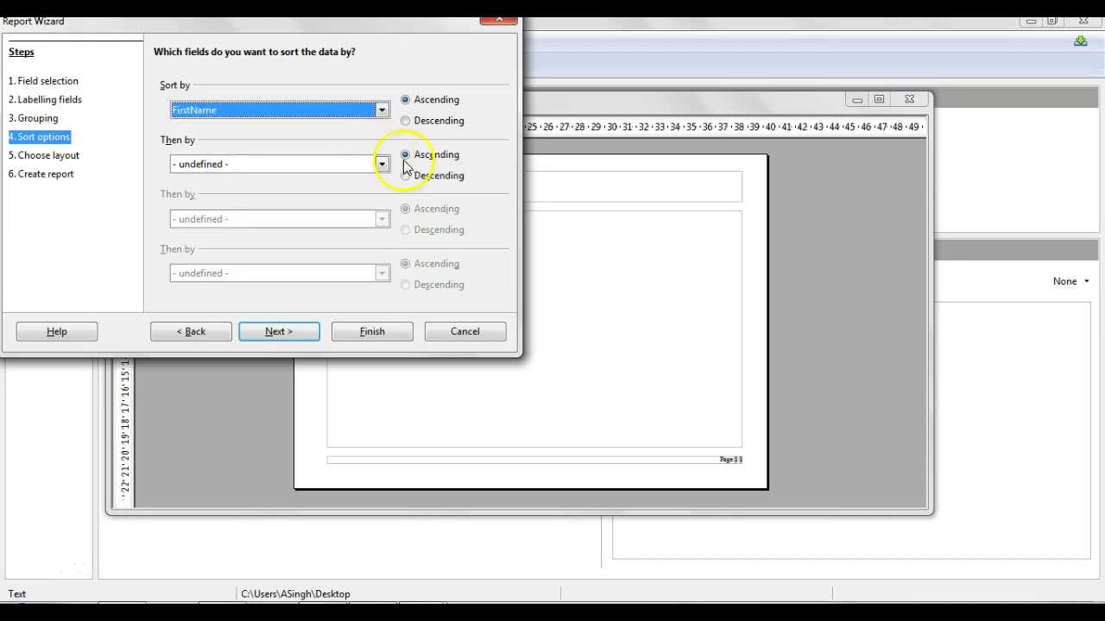
left_click(283, 334)
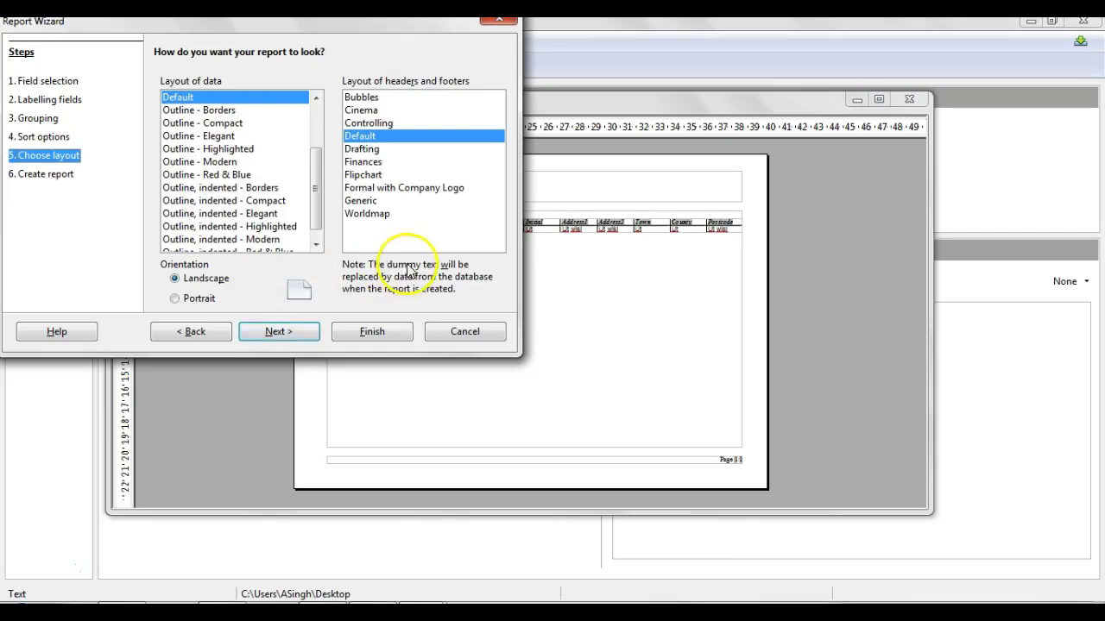
Check the report preview and keep the Default layout in landscape orientation.
left_click_drag(371, 29, 830, 321)
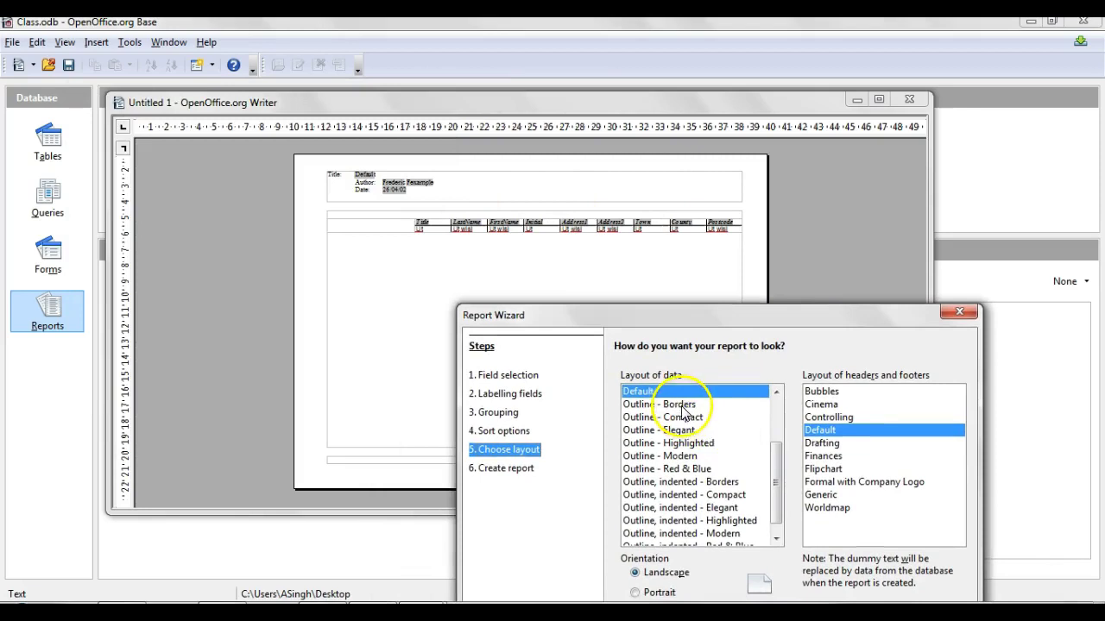
left_click_drag(732, 321, 714, 197)
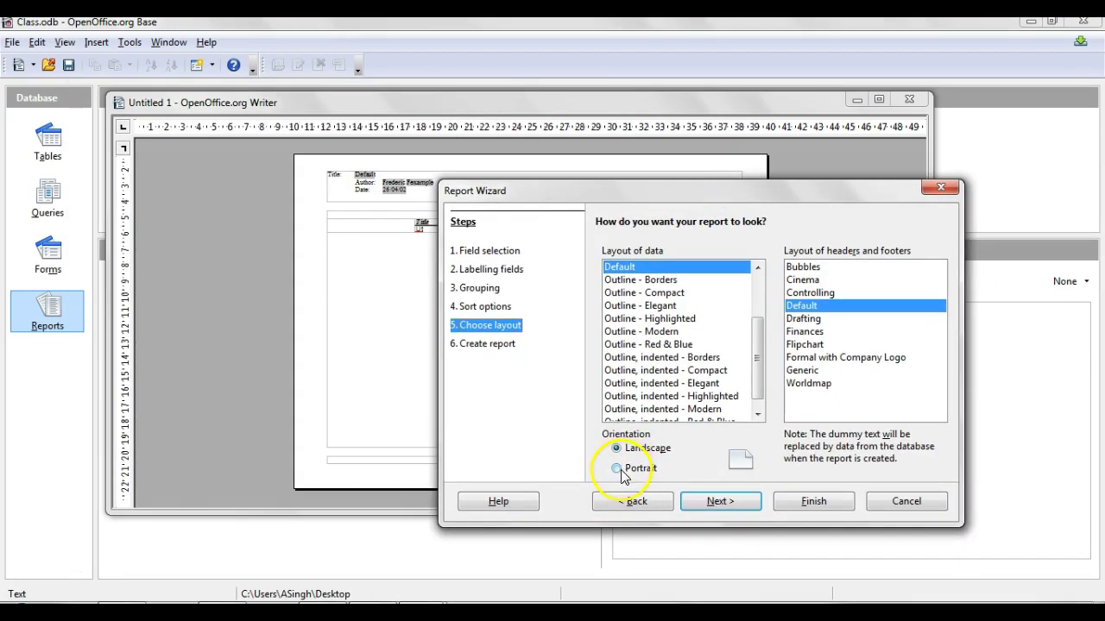
left_click(725, 505)
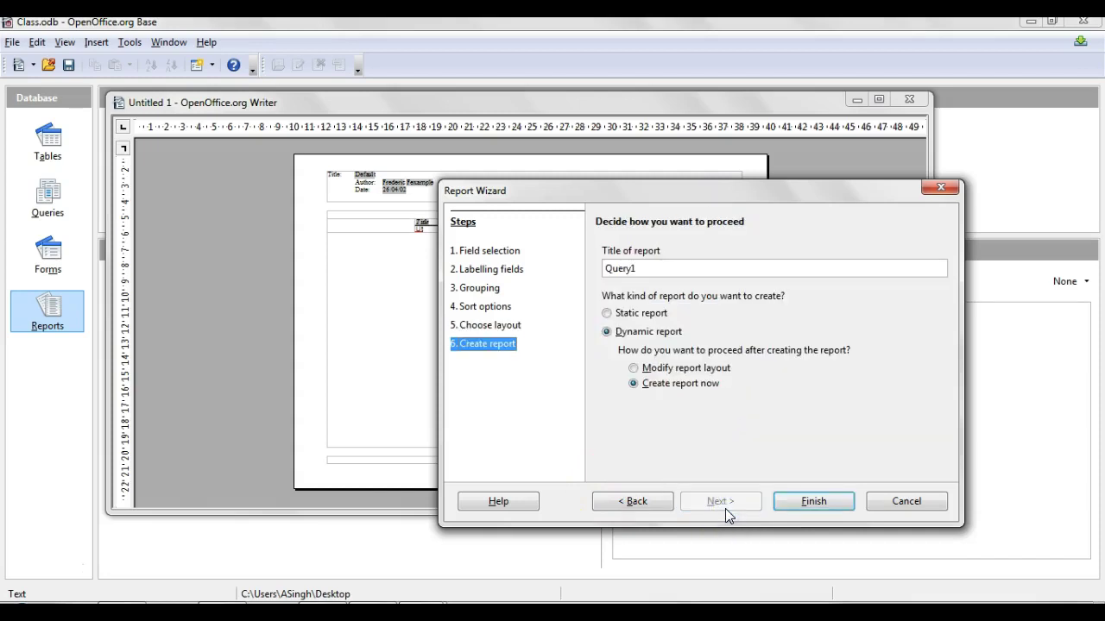
Generate the Query1 report as a static report instead of dynamic.
left_click(607, 313)
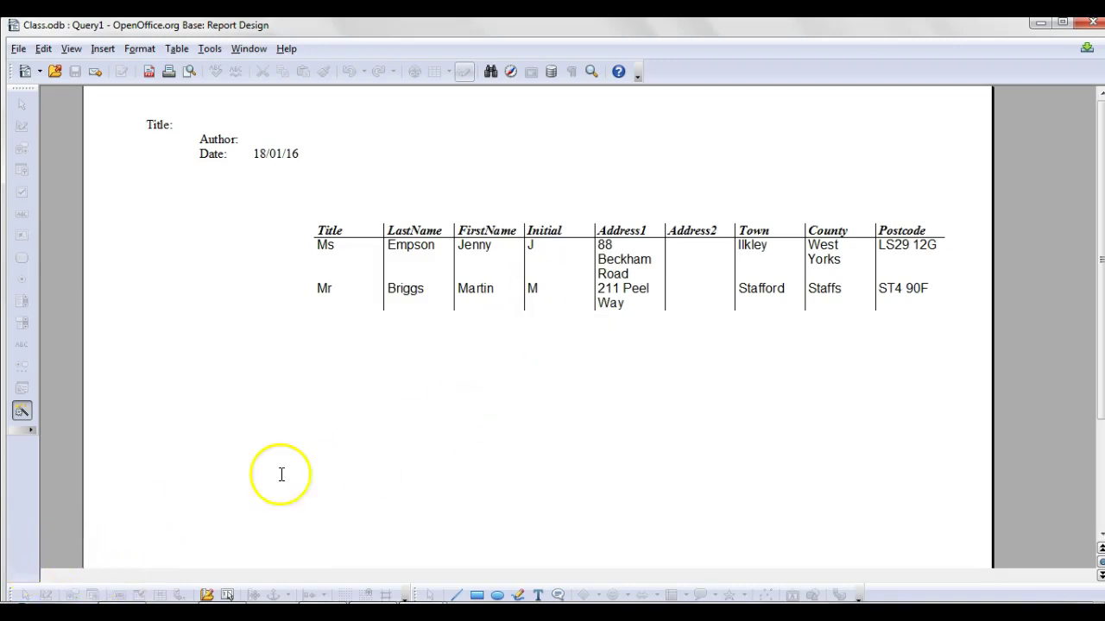
left_click(18, 49)
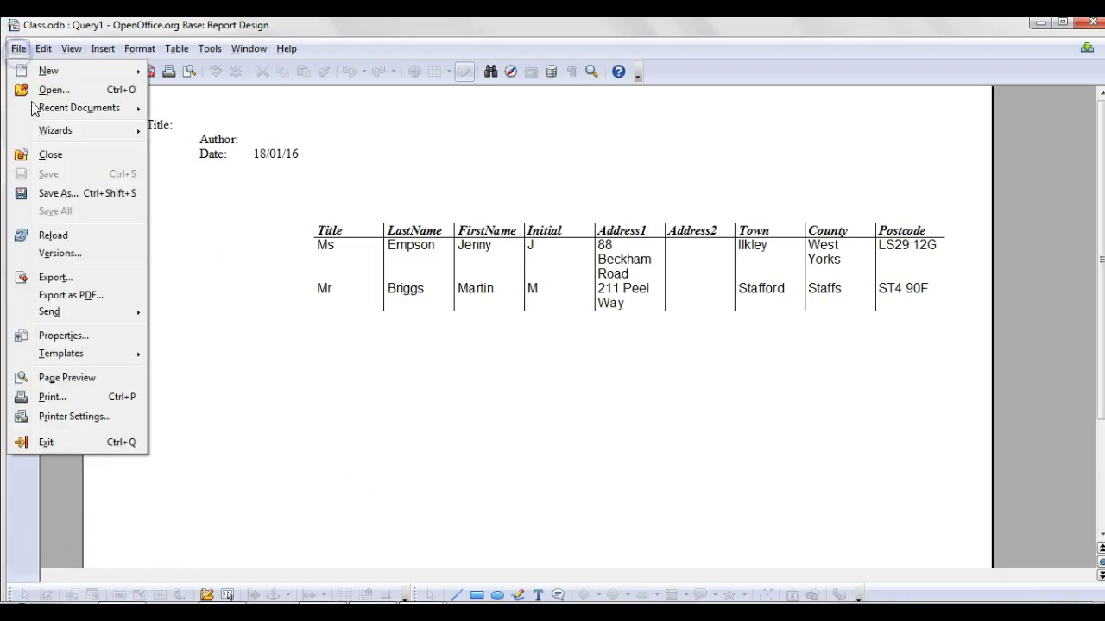
left_click(56, 195)
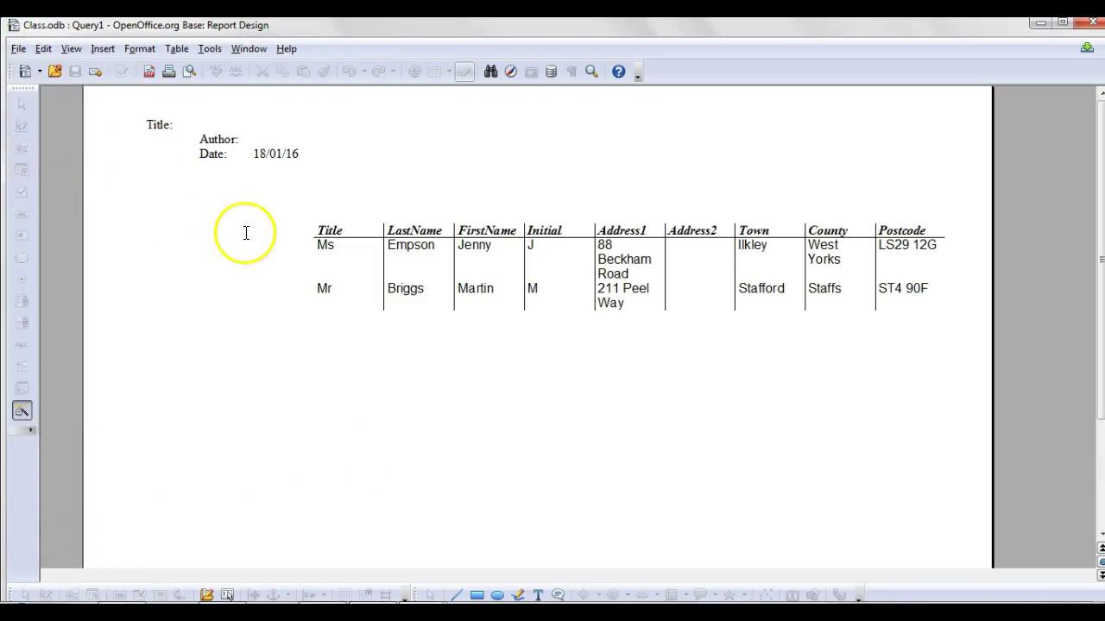
left_click(39, 567)
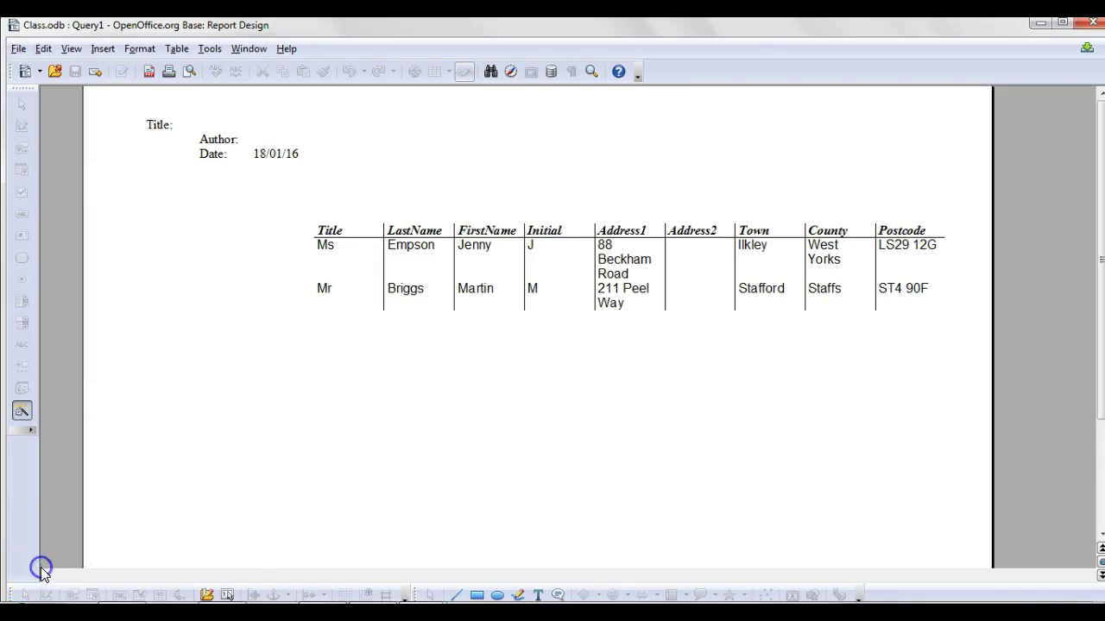